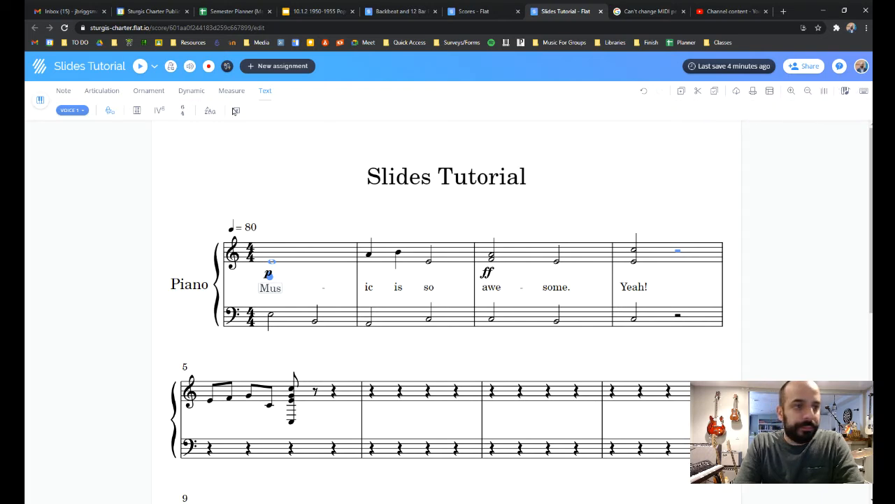
Start a new private score titled "Tutorial Additional Instruments" from the scores library
click(33, 68)
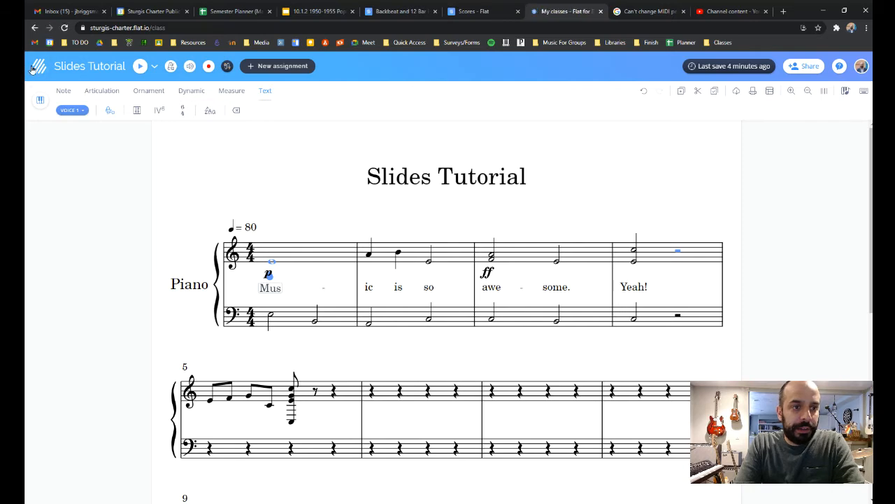
click(54, 112)
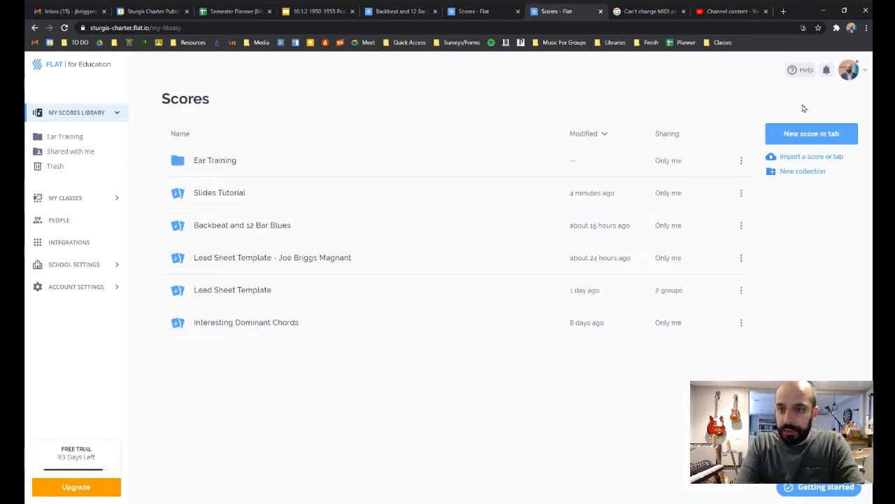
click(798, 135)
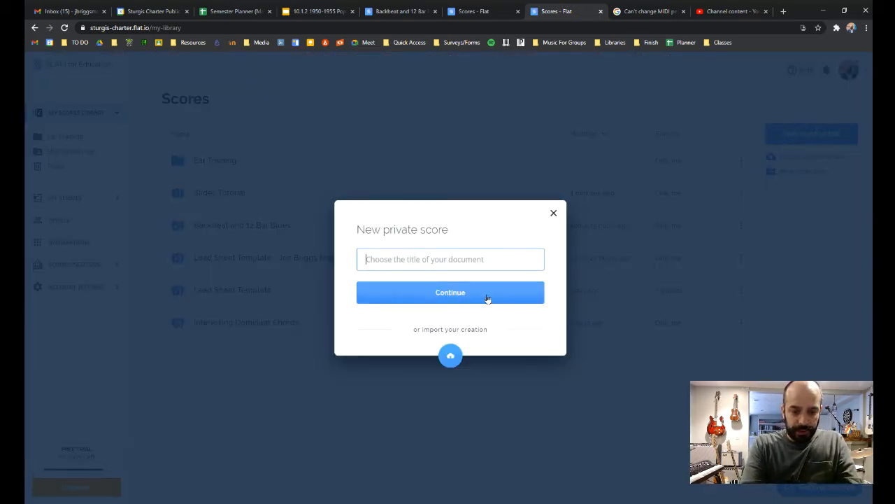
text(Tu)
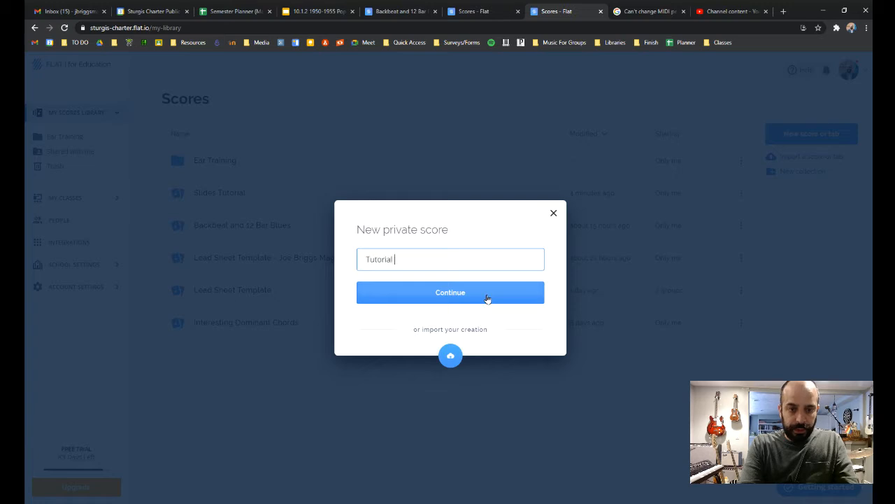
text(torial )
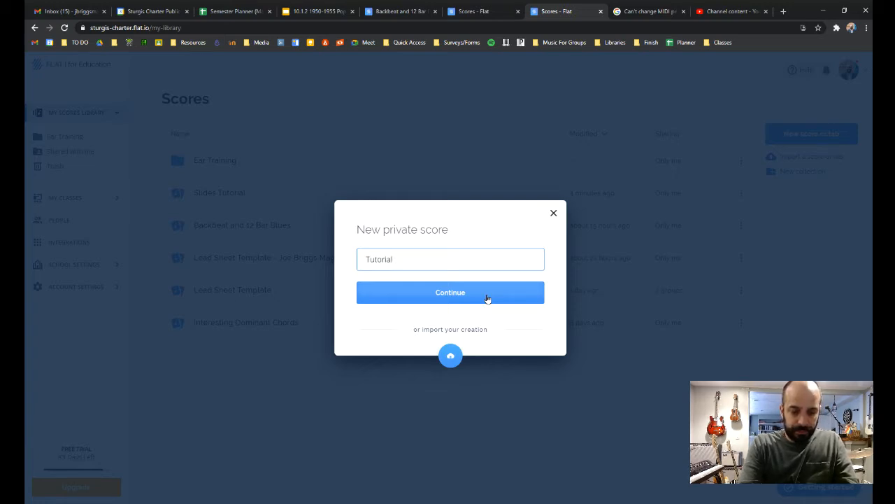
text(Additiona)
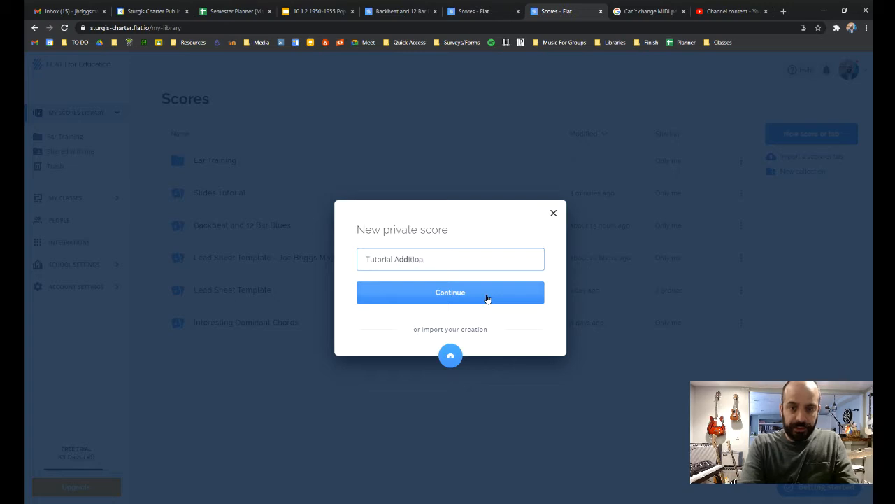
key(BackSpace)
text(nal Instruments)
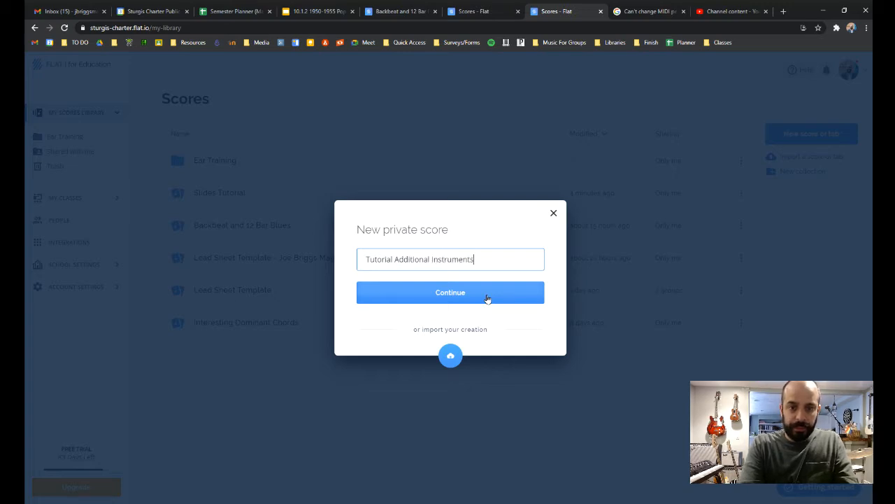
click(488, 294)
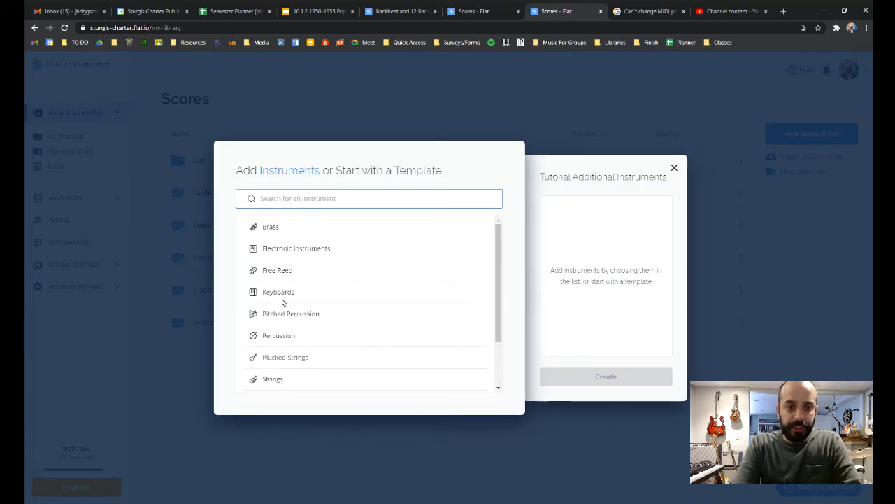
Examine the instrument categories and the instruments offered under Keyboards
scroll(282, 315, down, 1)
scroll(282, 317, up, 1)
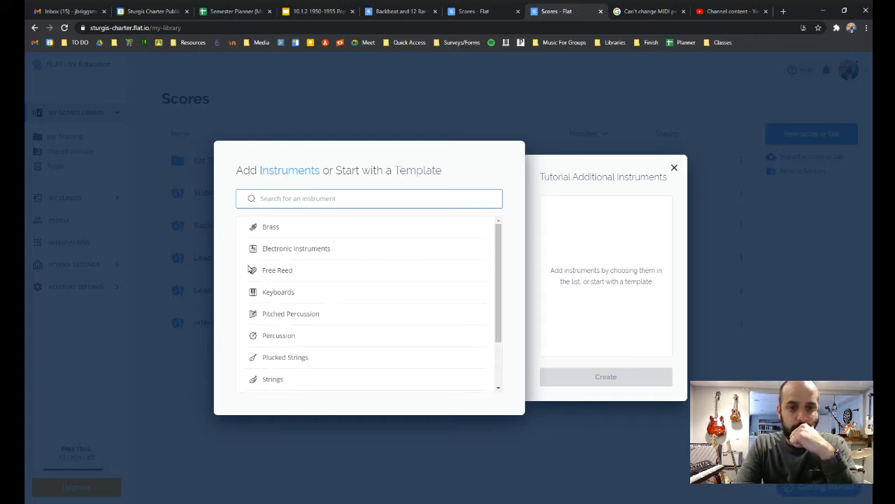
click(245, 294)
scroll(245, 295, down, 2)
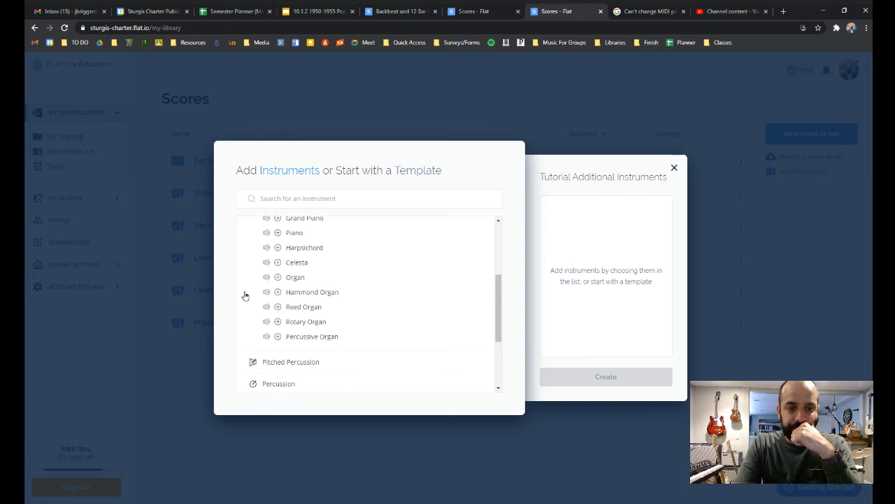
scroll(244, 295, up, 1)
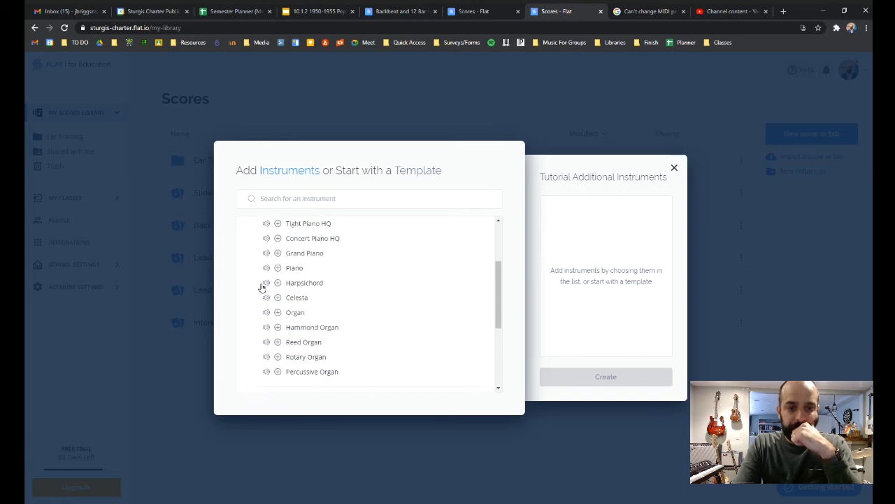
scroll(279, 330, up, 2)
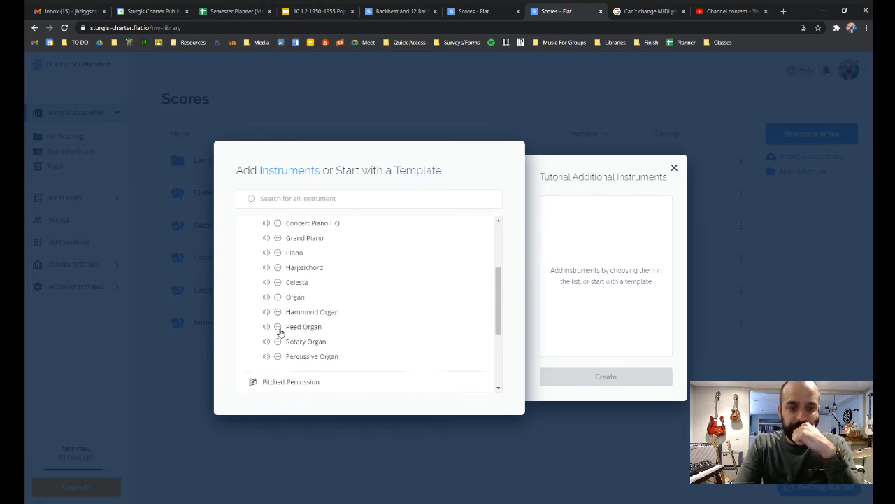
click(251, 224)
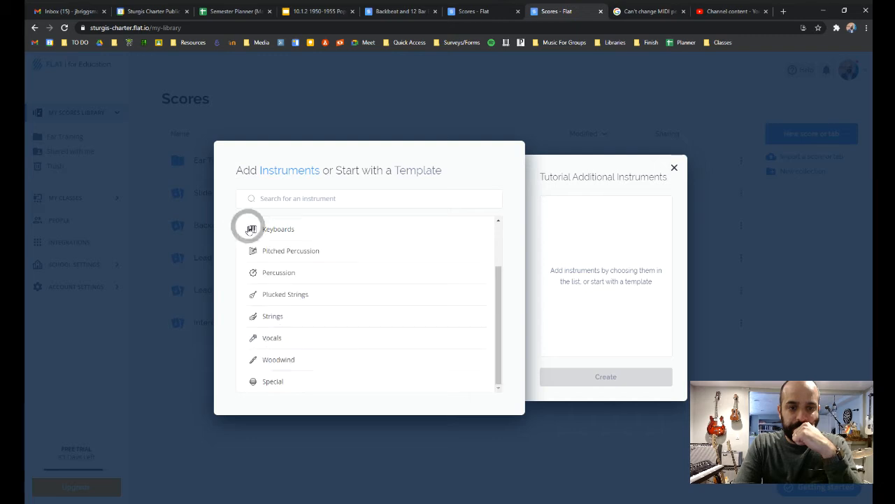
Add Acoustic Guitar and Electric Bass from the plucked strings to the new score
click(253, 297)
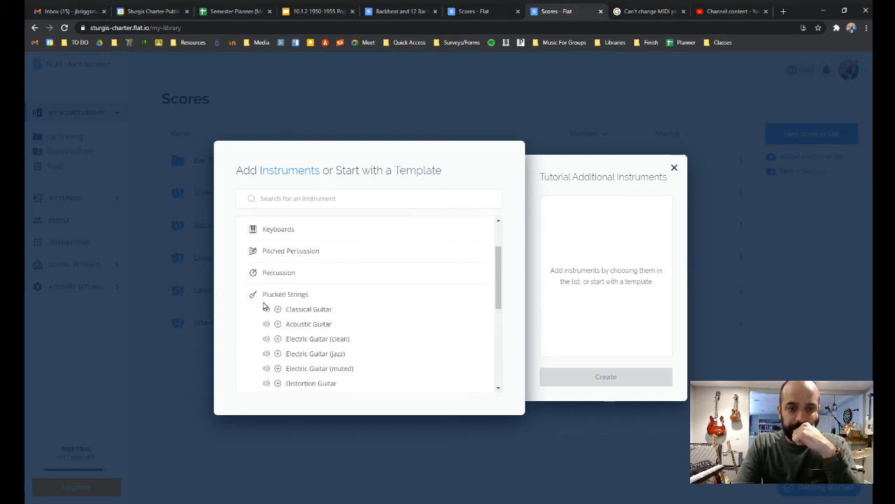
click(278, 324)
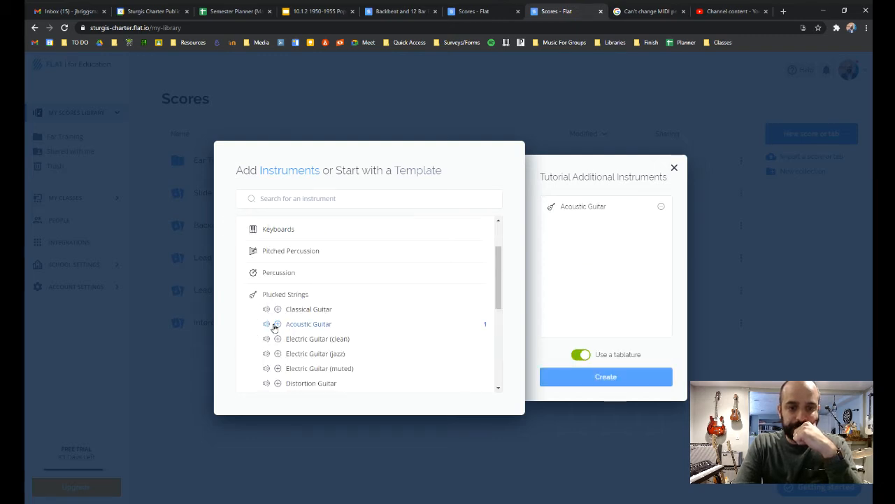
scroll(255, 294, down, 3)
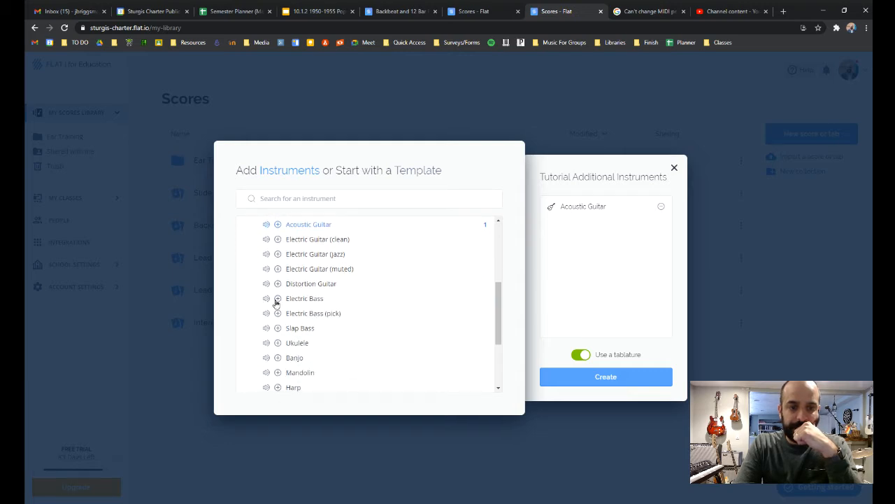
click(277, 298)
scroll(275, 303, down, 3)
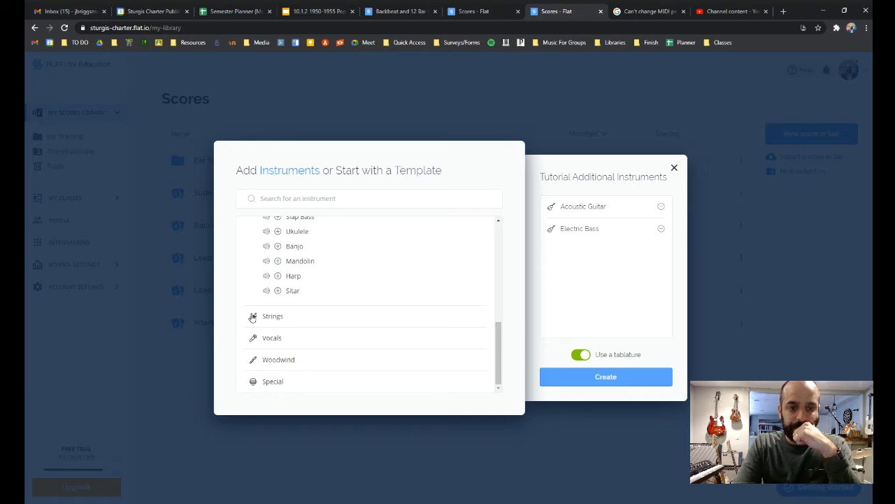
Add the Cat Meows instrument from the Special category to the new score
click(252, 316)
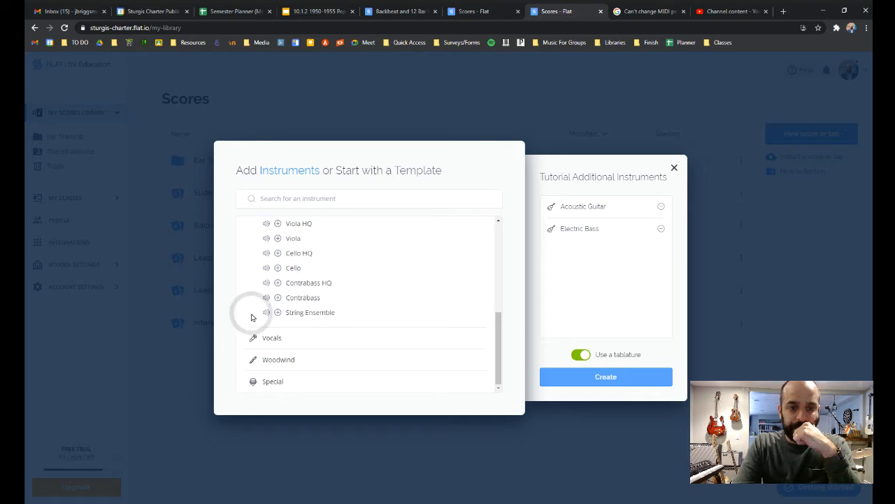
click(253, 383)
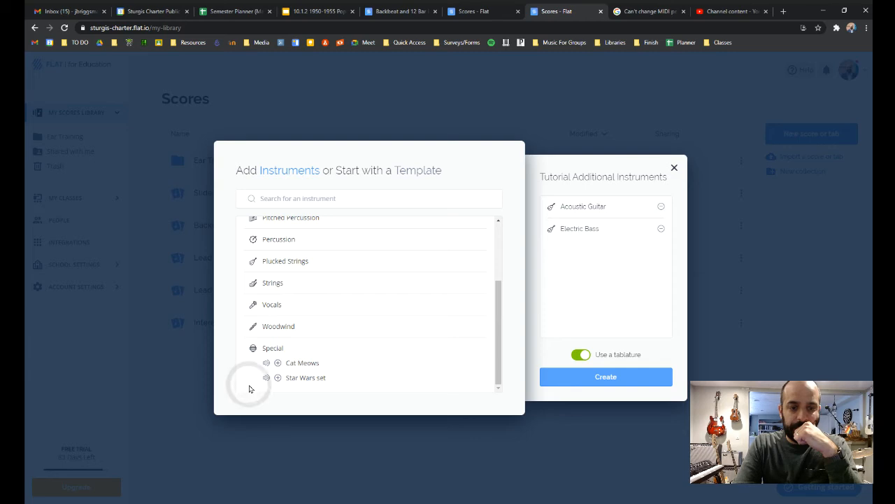
click(278, 363)
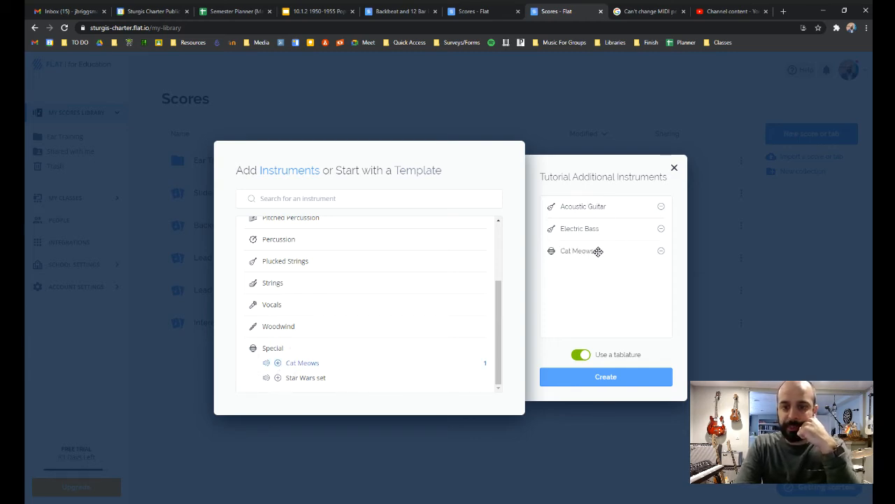
Turn off tablature for the new score and create it
click(581, 355)
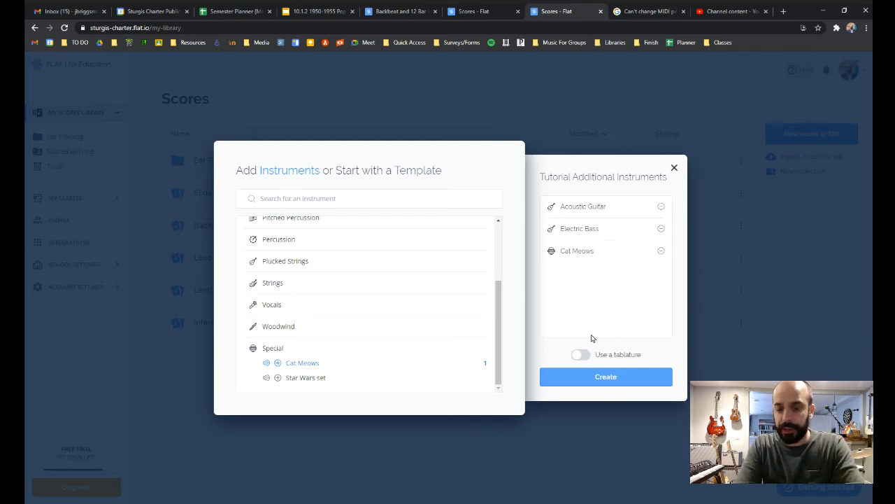
click(609, 377)
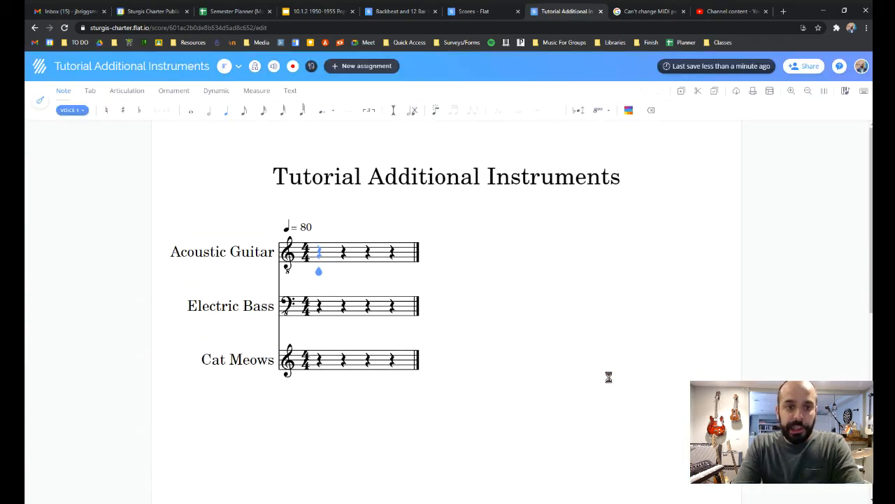
Reorder the score's instruments so that Cat Meows comes first, above Acoustic Guitar
click(234, 362)
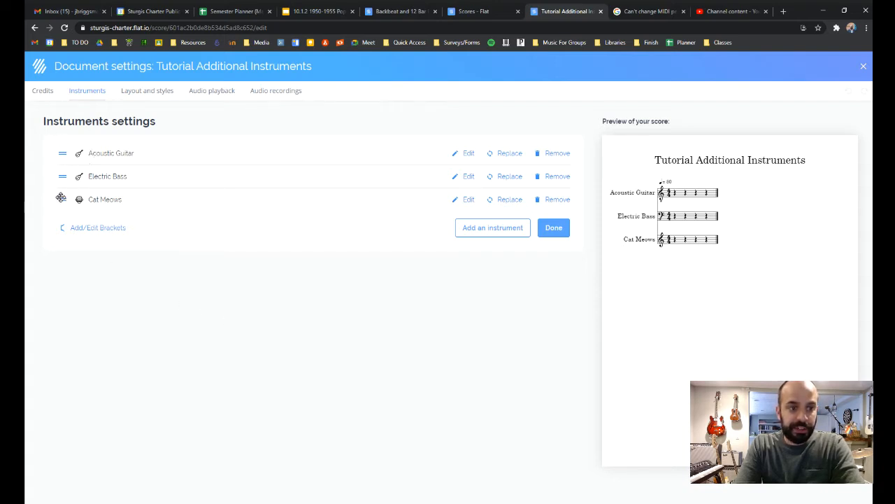
drag(60, 199, 60, 157)
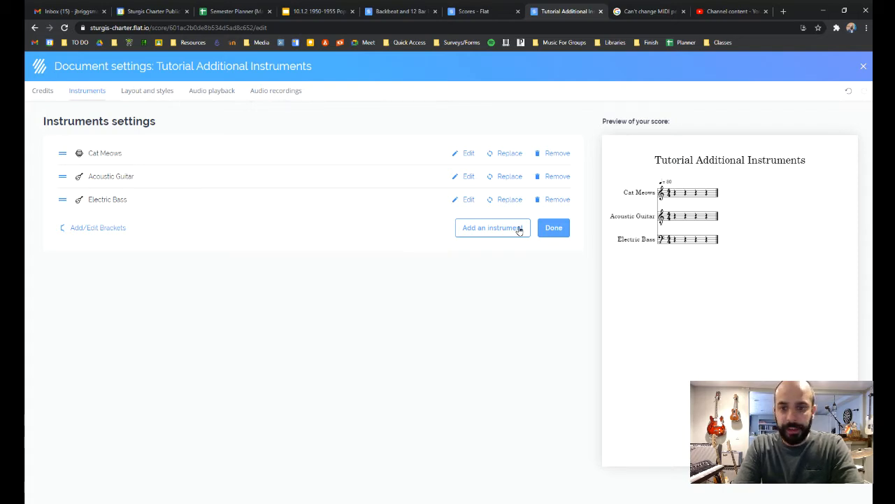
click(547, 232)
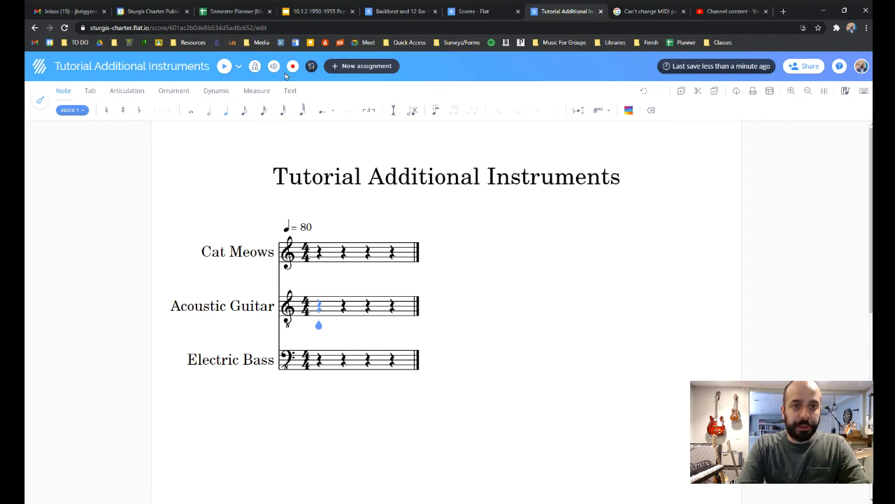
Enter whole-note chords in the Acoustic Guitar staff from measure 1 through measure 6
click(187, 113)
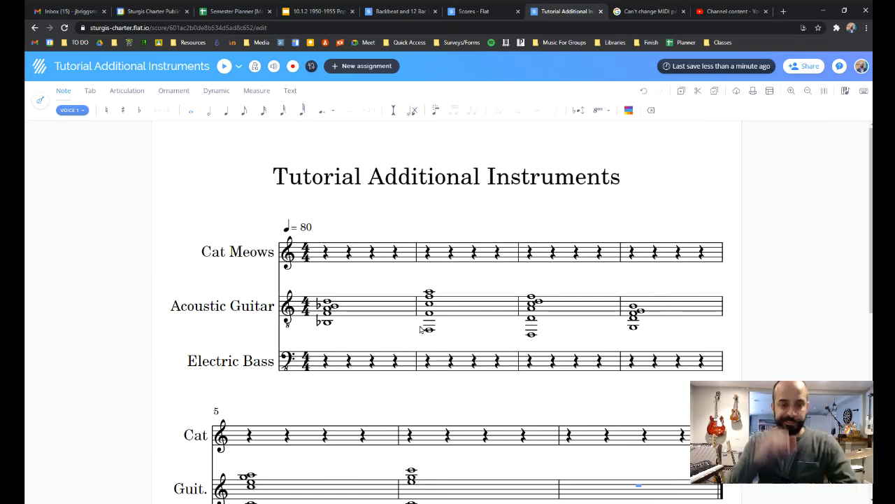
Set the MIDI output to None
click(312, 66)
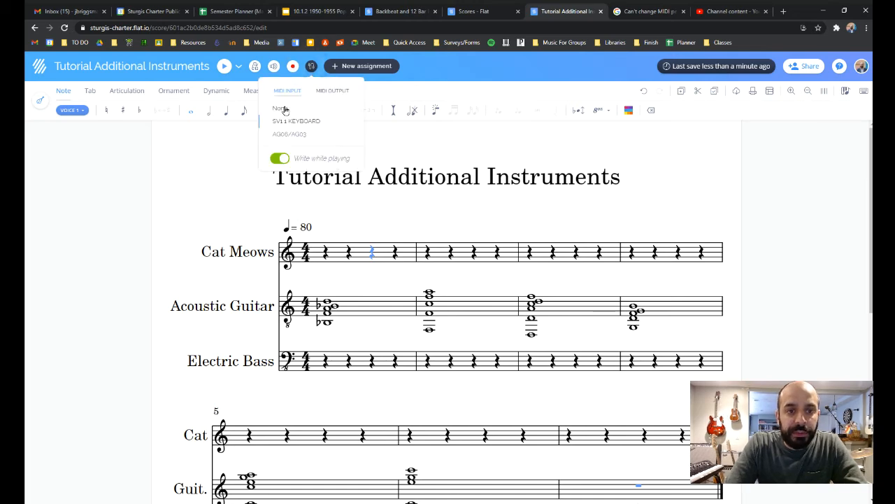
click(324, 91)
click(280, 112)
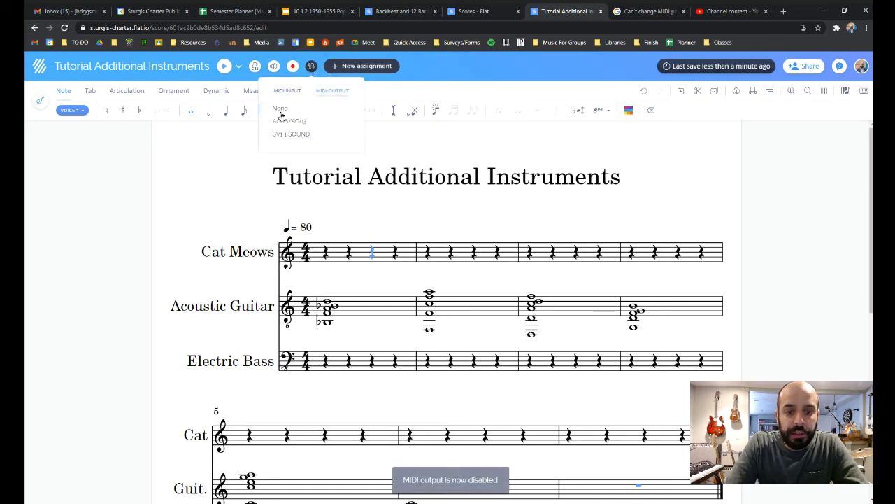
click(156, 172)
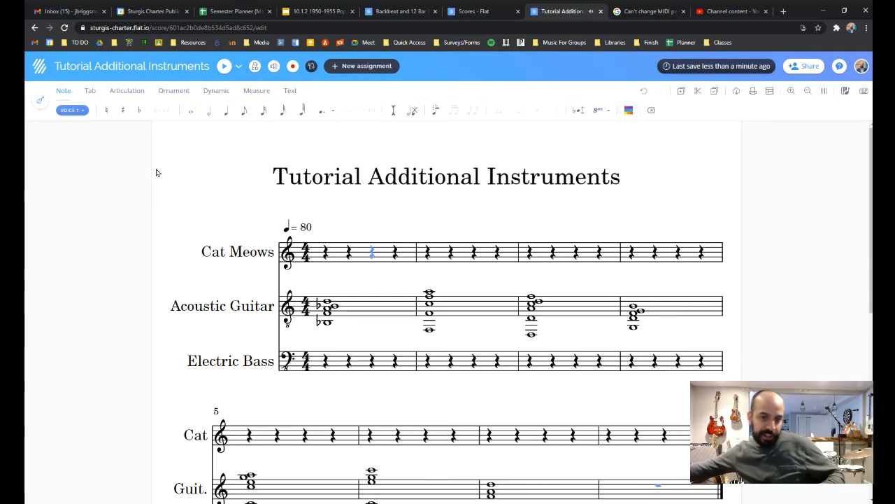
Try to enter a half-note B-flat on the first beat of the Electric Bass staff
click(325, 360)
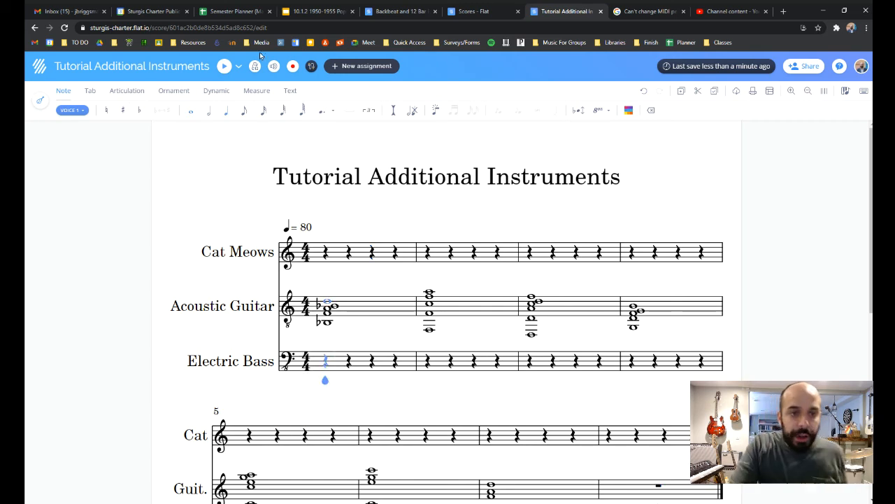
click(205, 114)
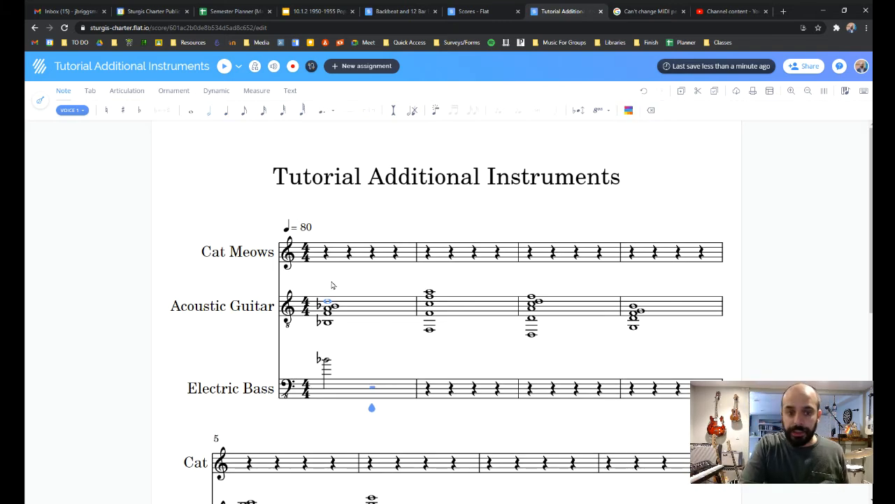
key(3)
scroll(333, 285, down, 3)
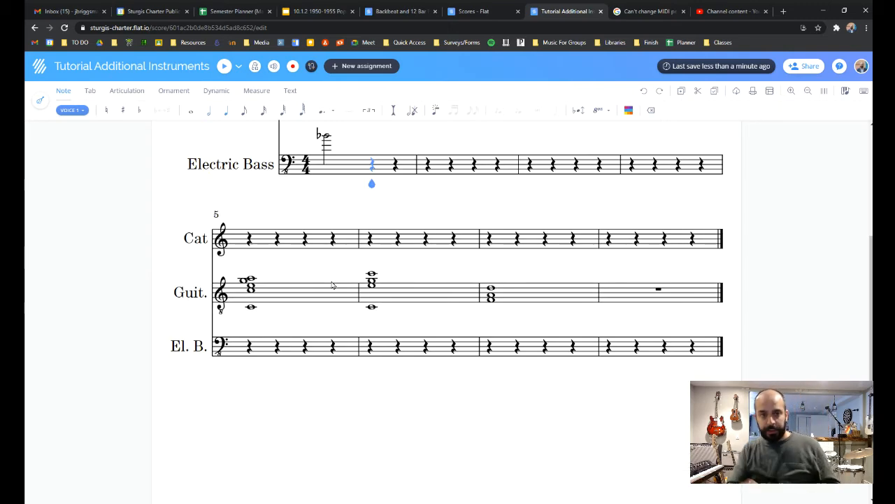
scroll(333, 285, up, 3)
key(ctrl+z)
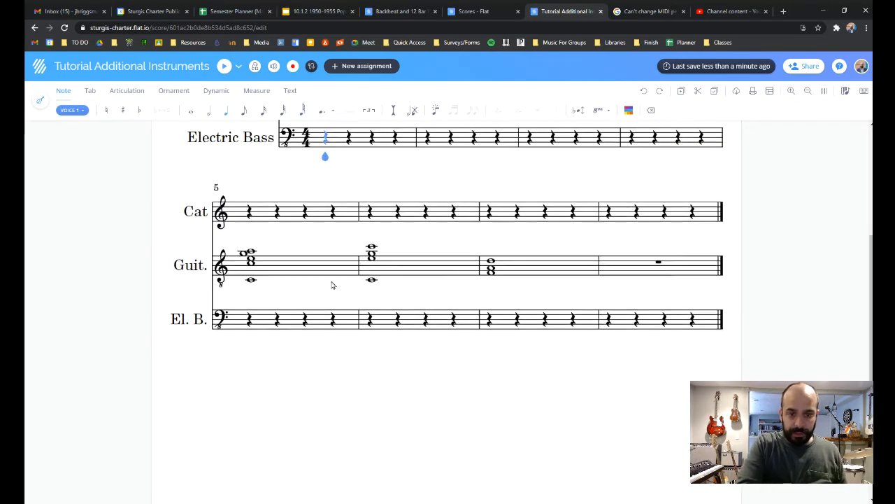
Enter a quarter-note B-flat on the first beat of the Electric Bass staff
scroll(332, 285, up, 3)
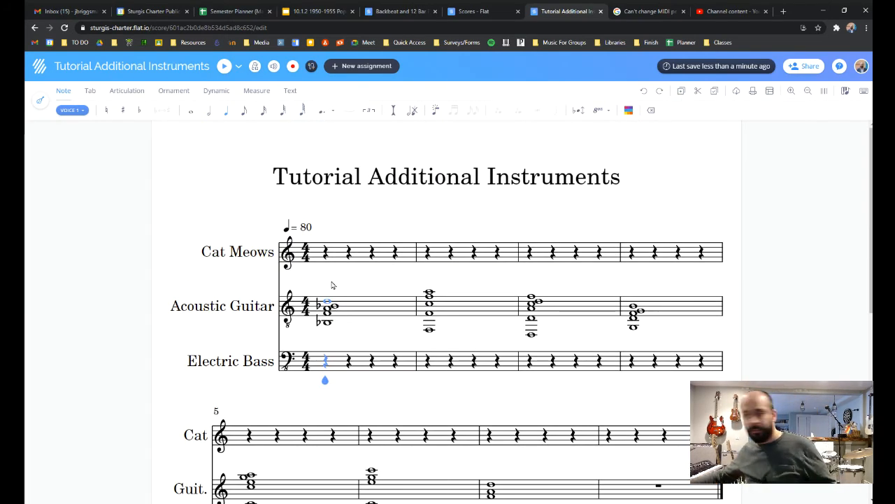
key(b)
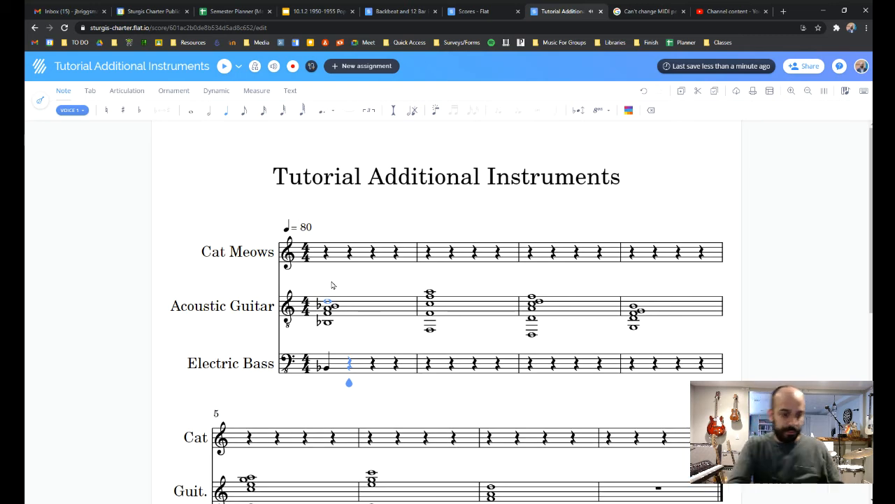
key(Right)
key(Right)
key(Right)
key(Right)
key(Right)
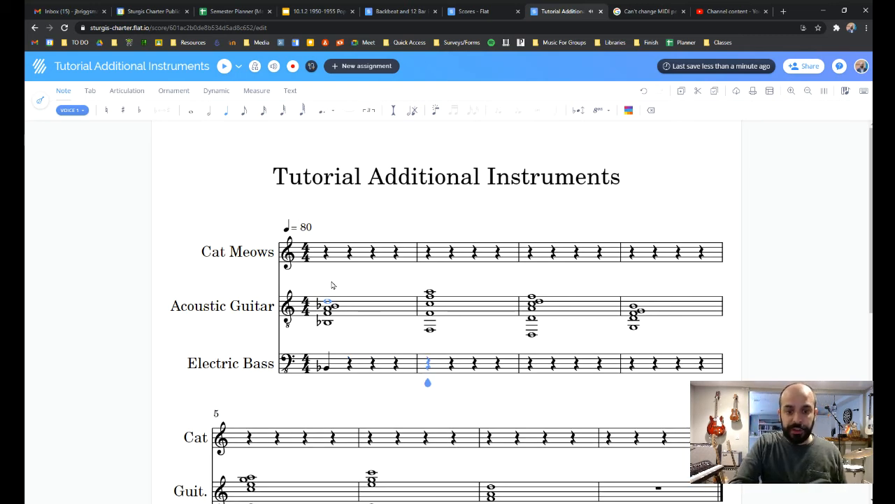
Change the B-flat on the first beat of the Electric Bass staff to a half note
key(Left)
key(Left)
key(Left)
key(Left)
key(Left)
key(Left)
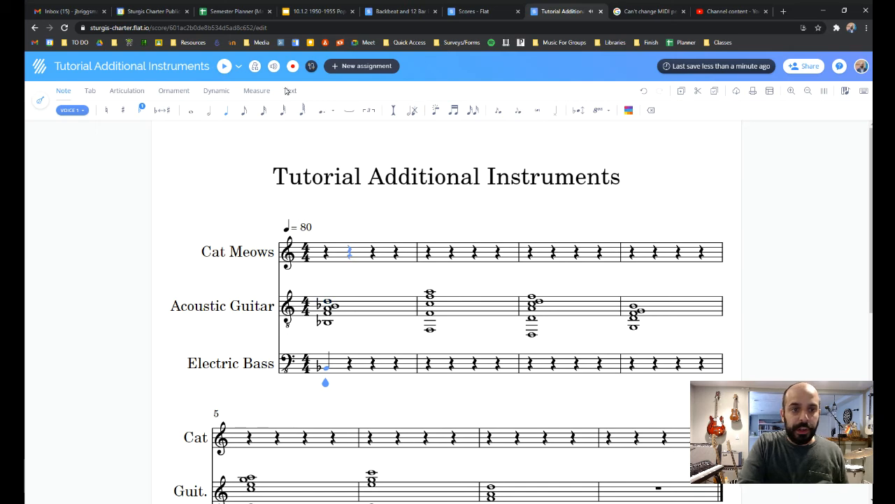
click(205, 117)
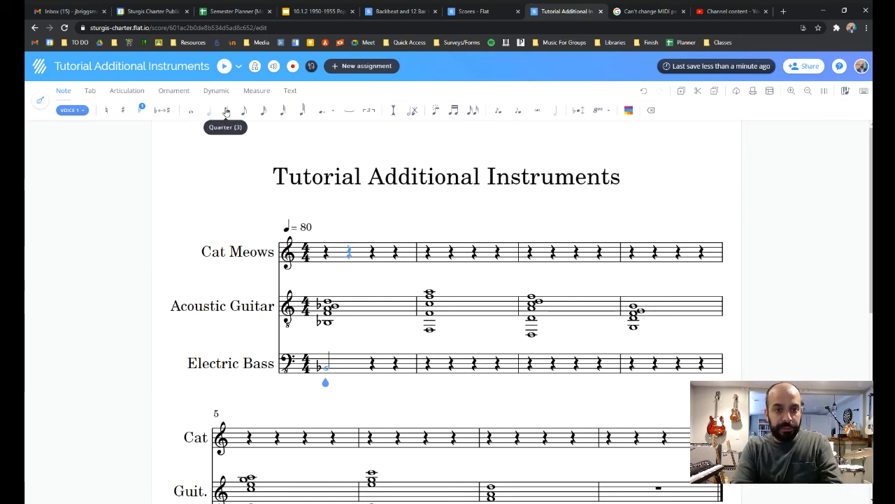
Try whole, half, quarter, eighth and sixteenth durations on the first Electric Bass note
key(1)
key(2)
key(3)
key(4)
key(5)
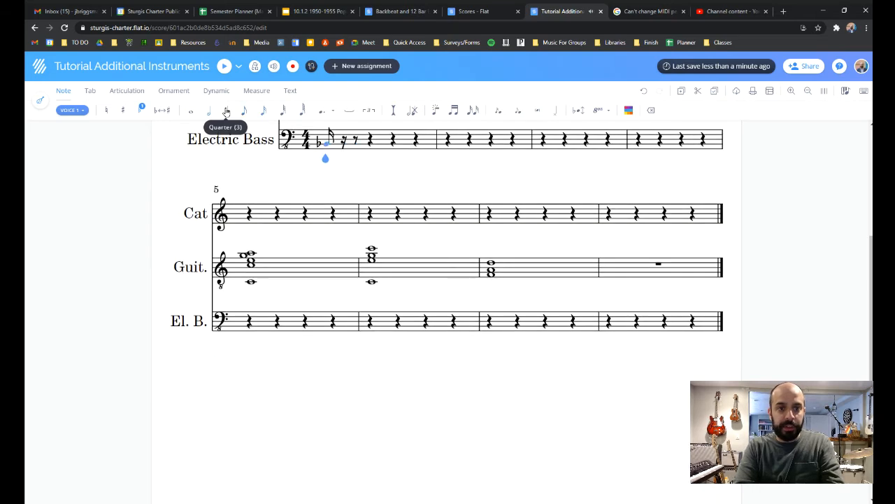
key(4)
key(1)
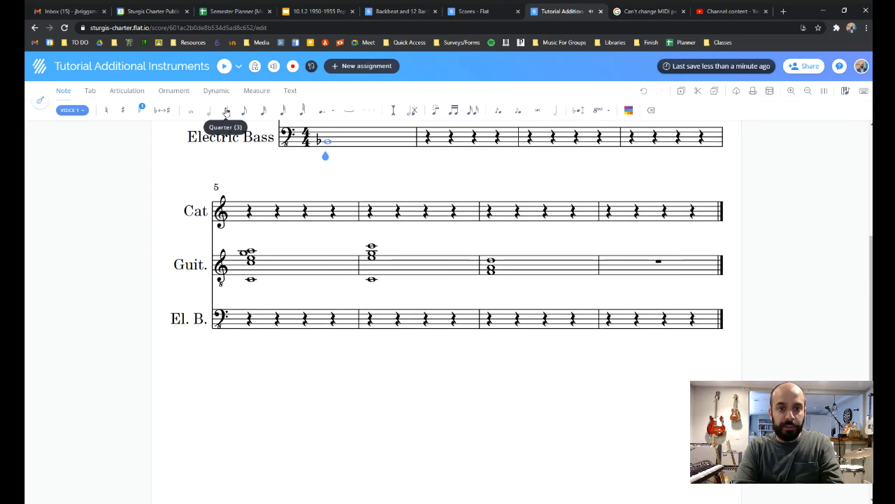
Set the opening Electric Bass B-flat to a half note and fill the rest of measure 1 with two quarter-note Fs
scroll(227, 210, up, 3)
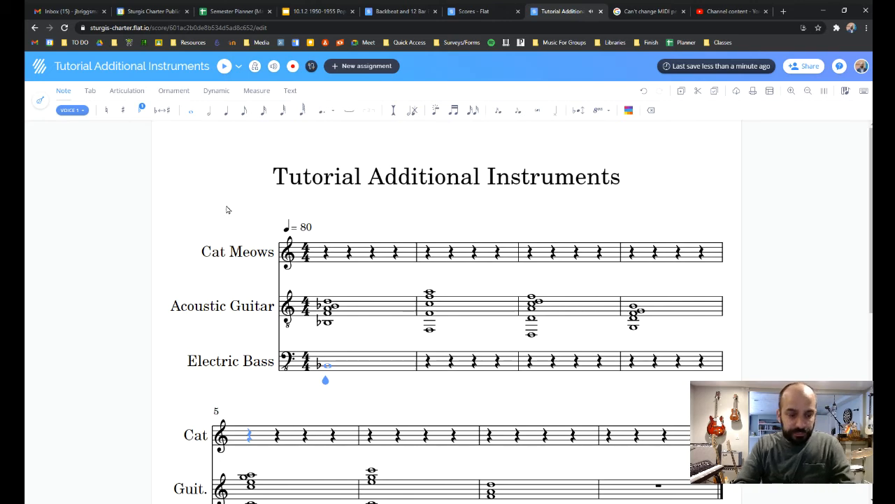
key(2)
key(Right)
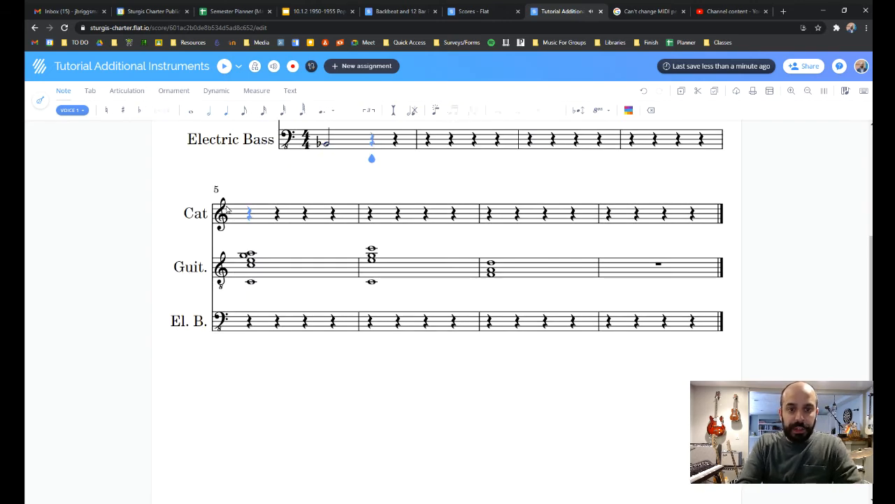
scroll(226, 209, up, 2)
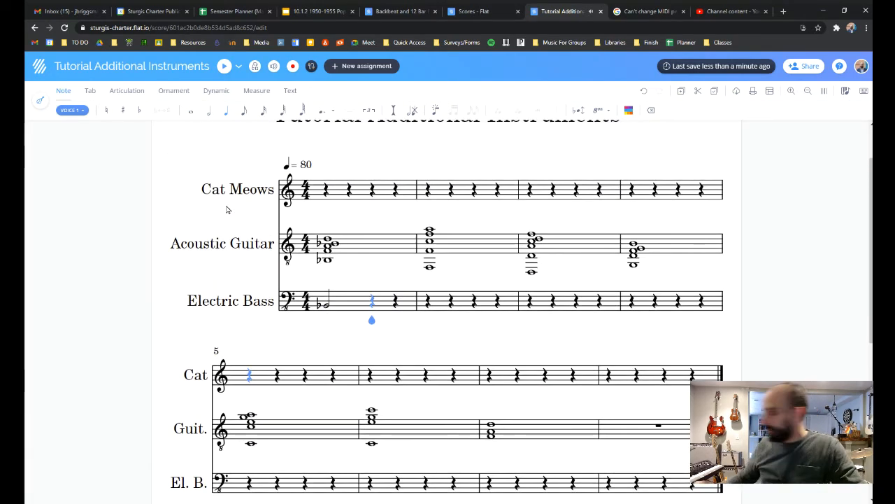
key(f)
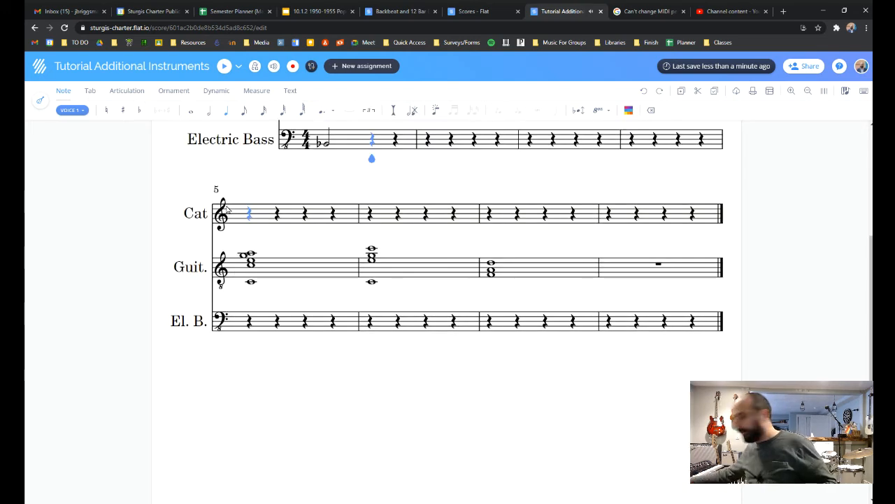
key(f)
scroll(227, 210, up, 3)
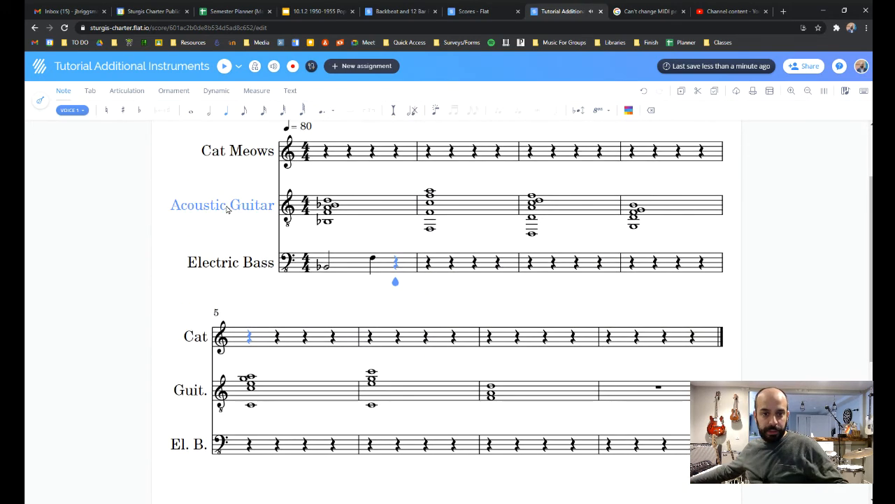
key(f)
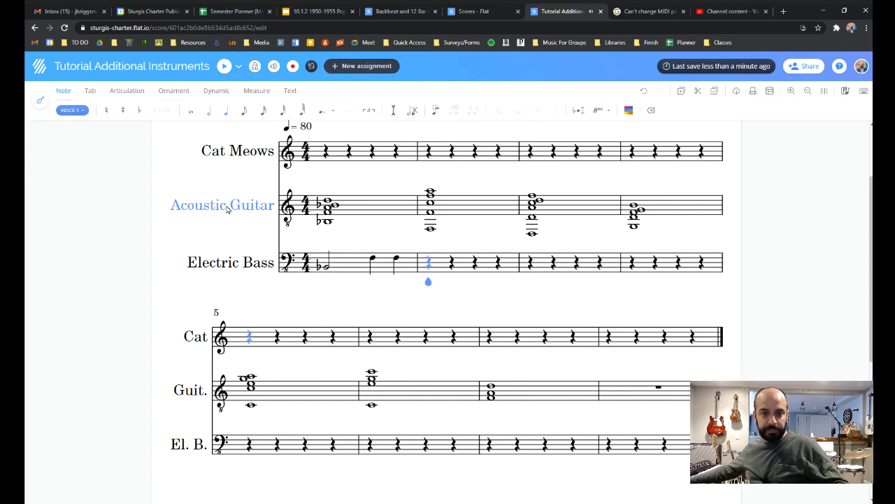
Enter half notes C, low C, F, high C, D and A in the Electric Bass staff across measures 2 to 4
click(202, 114)
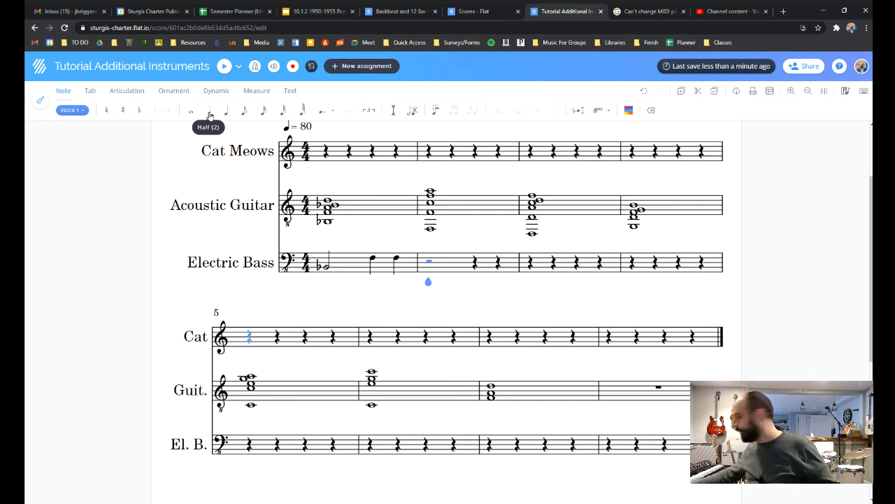
key(c)
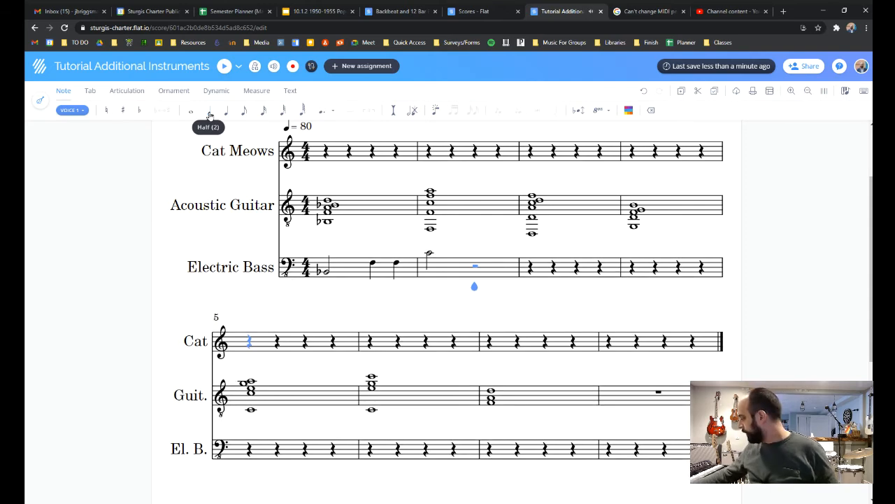
key(c)
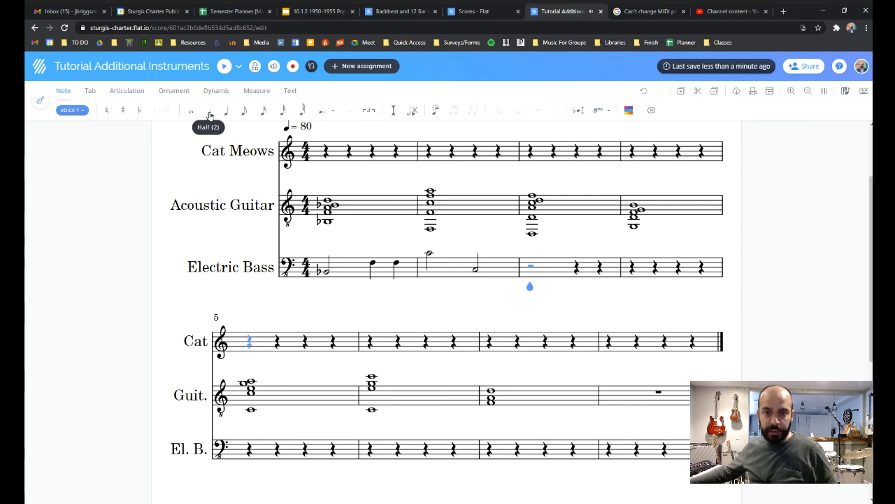
key(c)
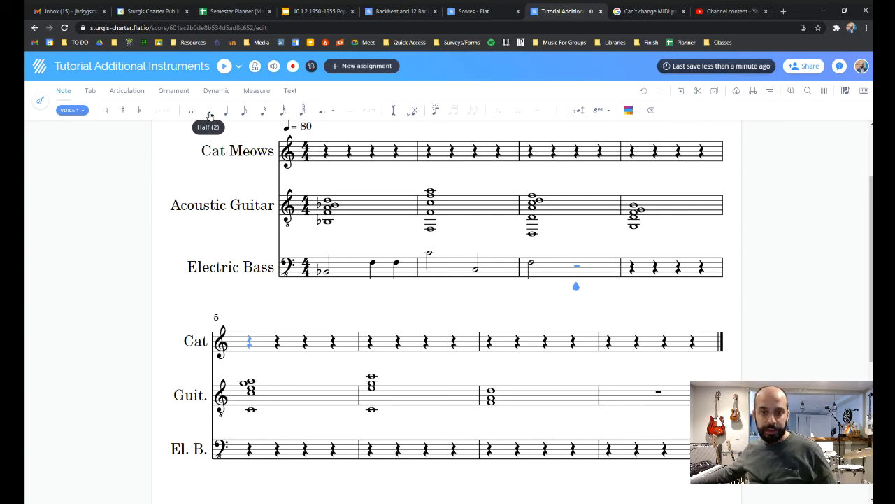
key(c)
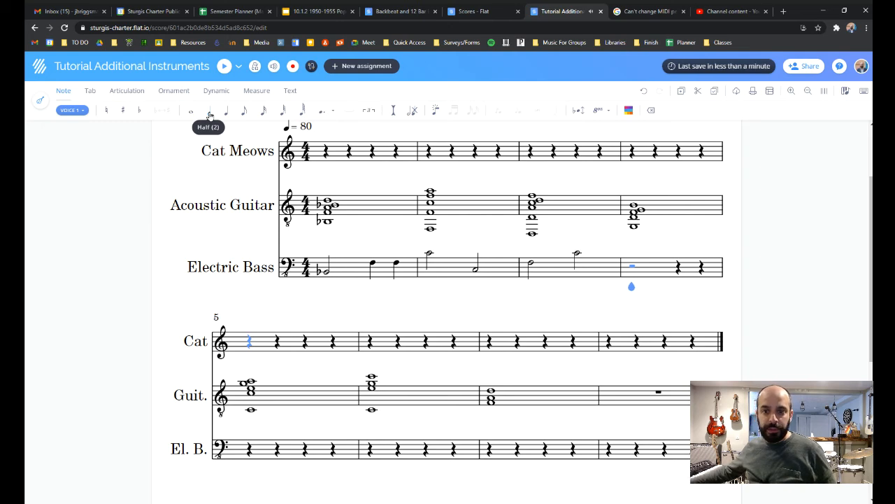
key(d)
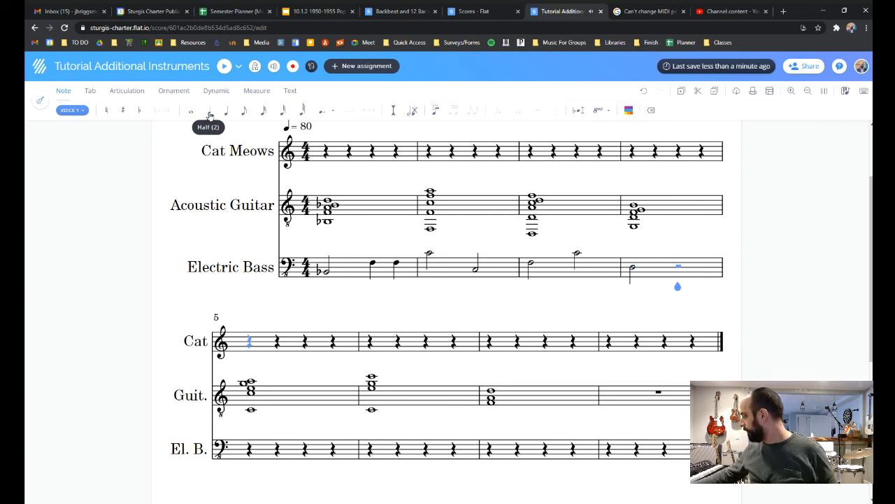
key(a)
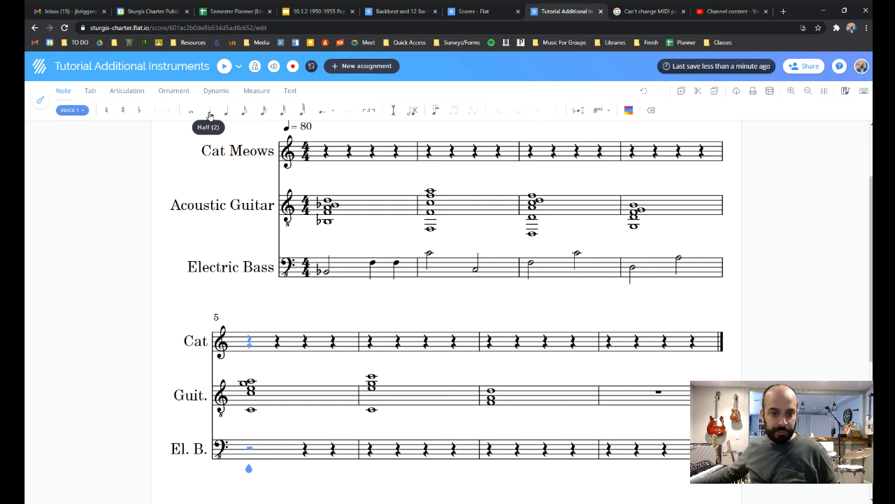
Enter half notes high C, low C, G, G and low C in the Electric Bass staff from measure 5 to the start of measure 7
key(c)
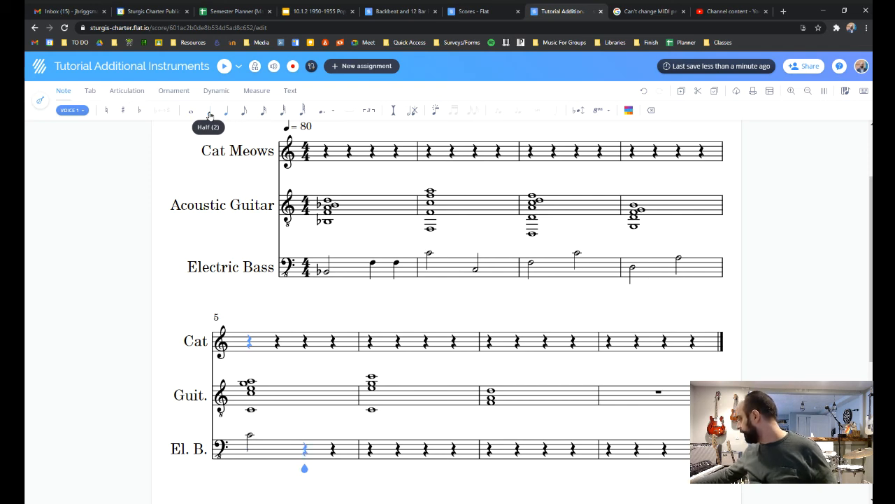
key(c)
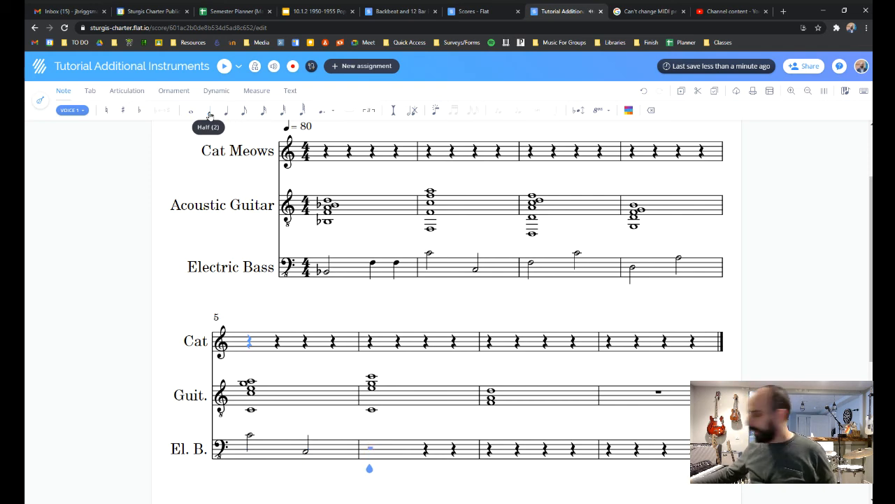
key(g)
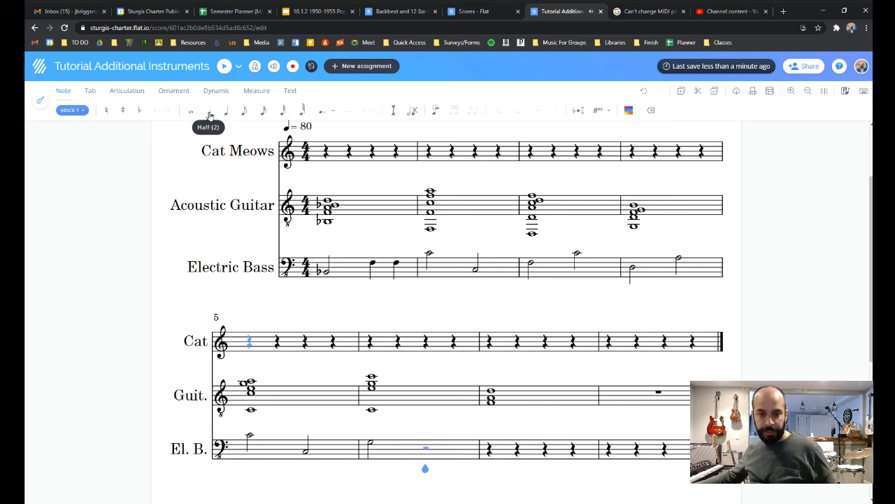
key(g)
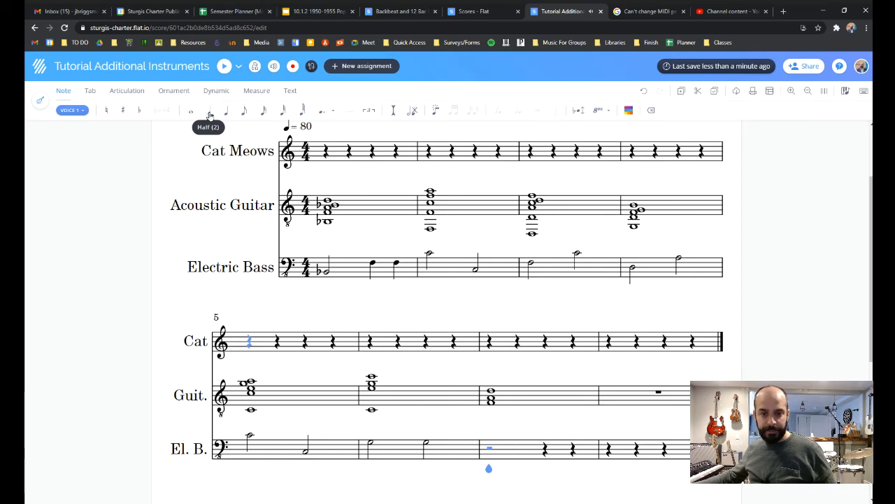
key(c)
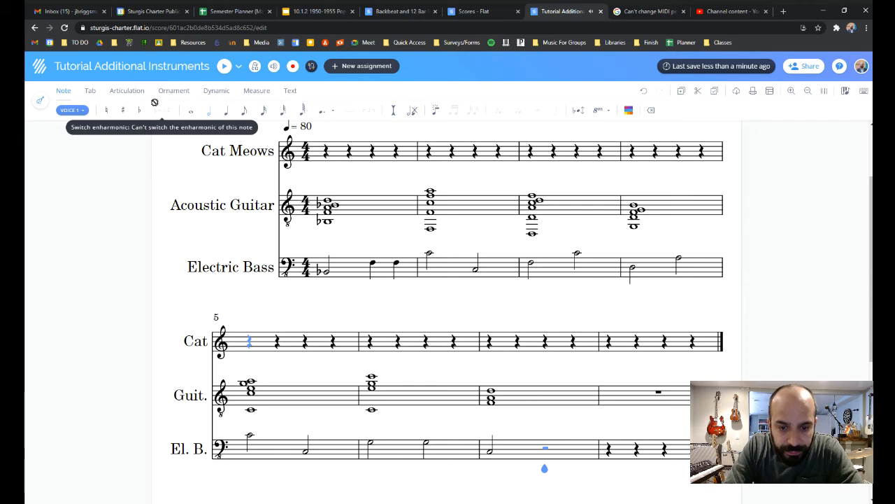
Delete the Electric Bass note and the Acoustic Guitar chord in measure 7
click(504, 457)
key(BackSpace)
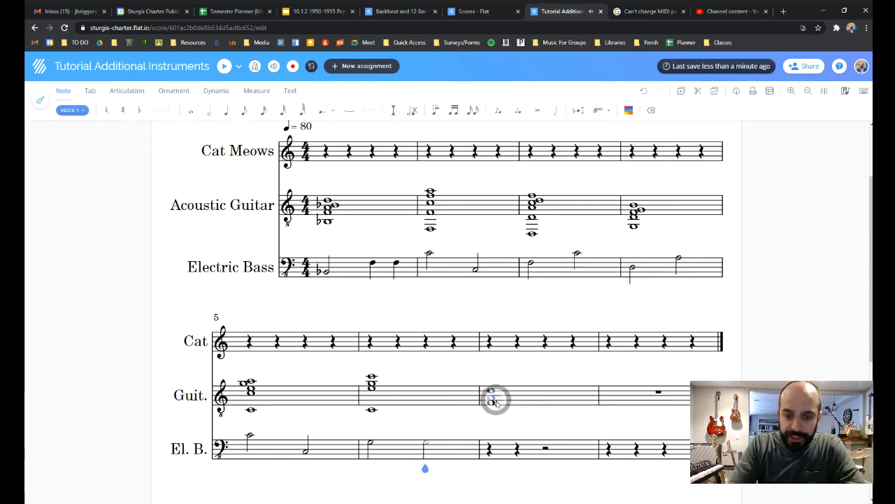
click(492, 401)
key(BackSpace)
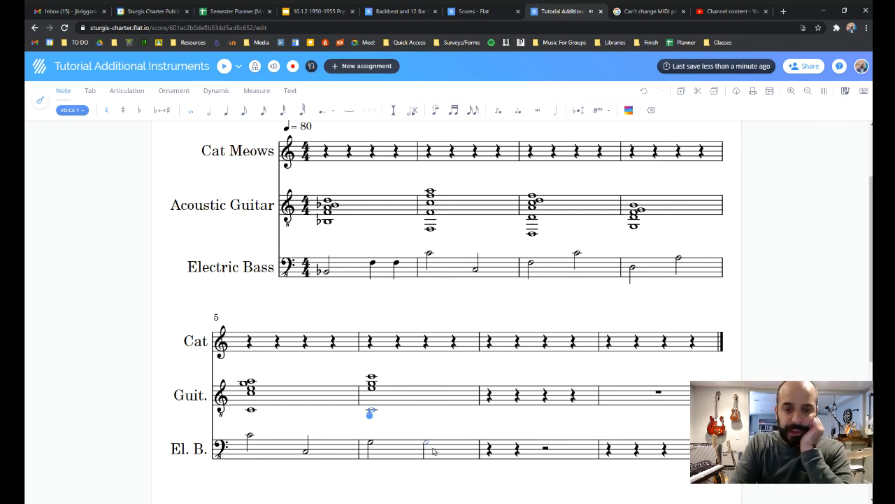
Try half notes C, E, A and C in measures 1 and 2 of the Cat Meows staff
scroll(459, 395, up, 3)
scroll(460, 395, down, 2)
click(325, 183)
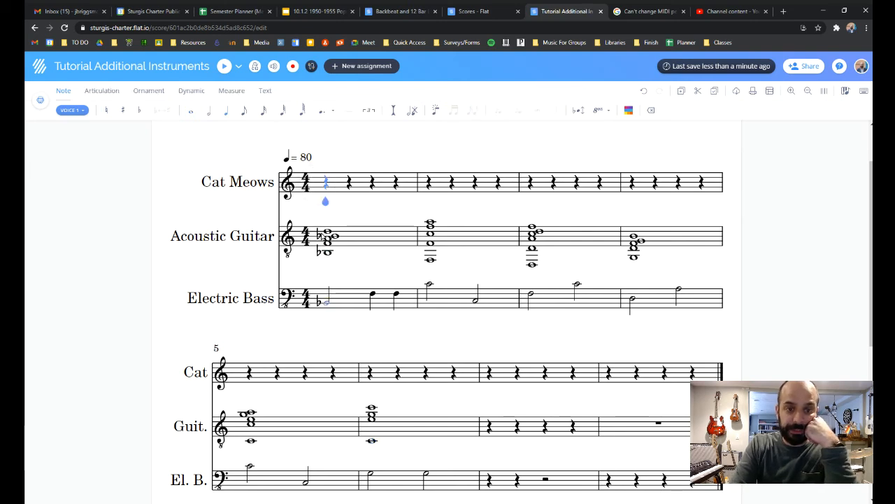
click(209, 113)
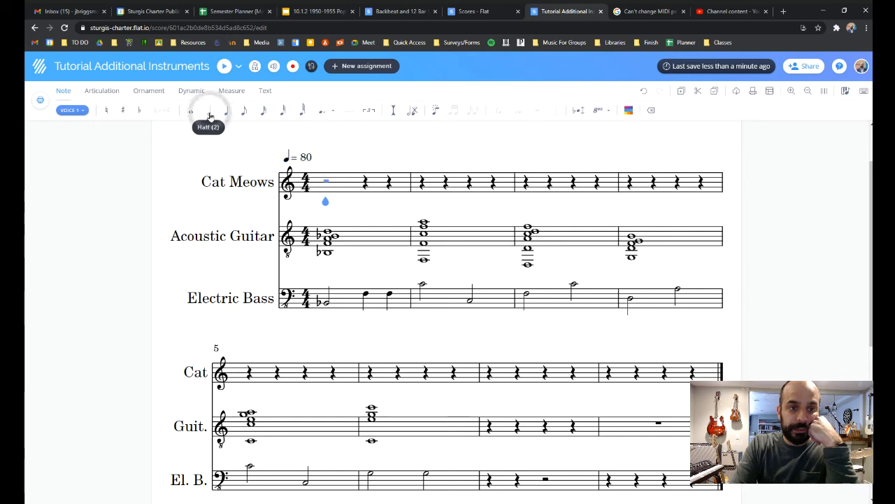
key(c)
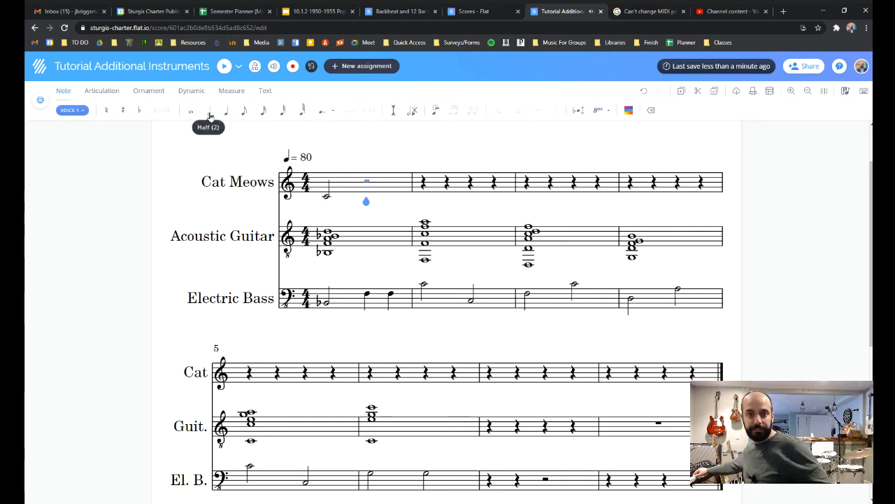
key(e)
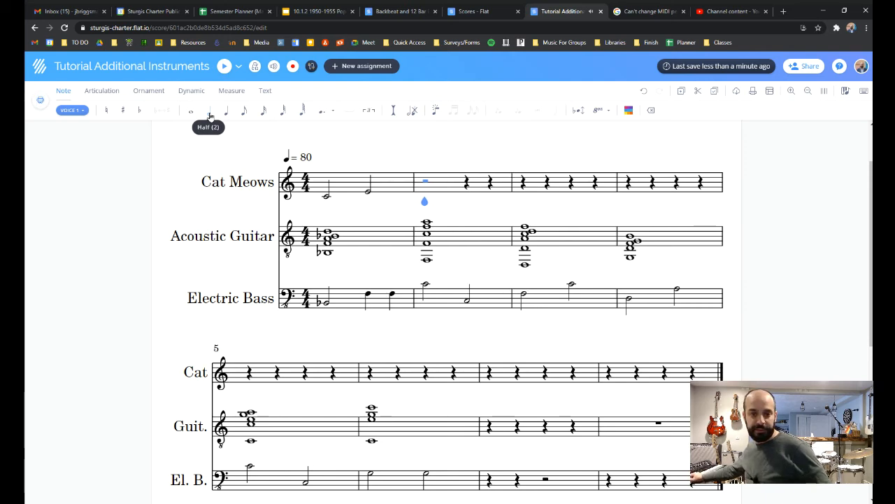
key(a)
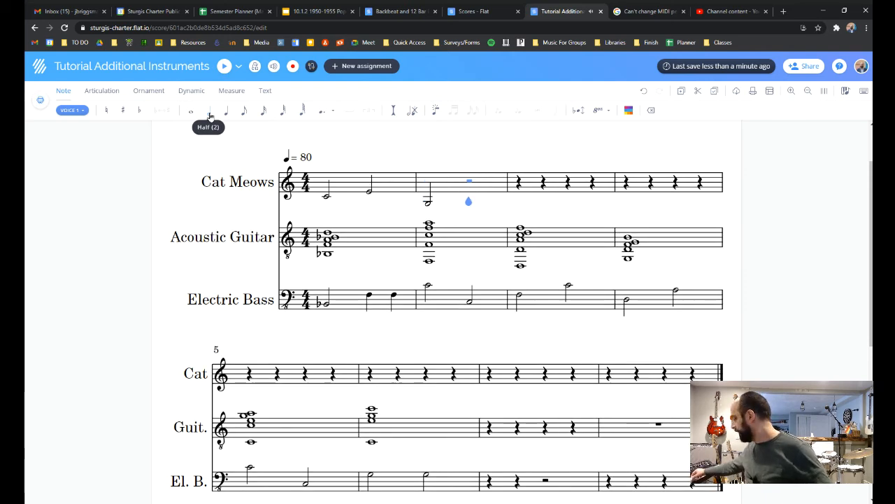
key(c)
Remove all the half notes just entered in the Cat Meows staff
key(BackSpace)
key(BackSpace)
key(BackSpace)
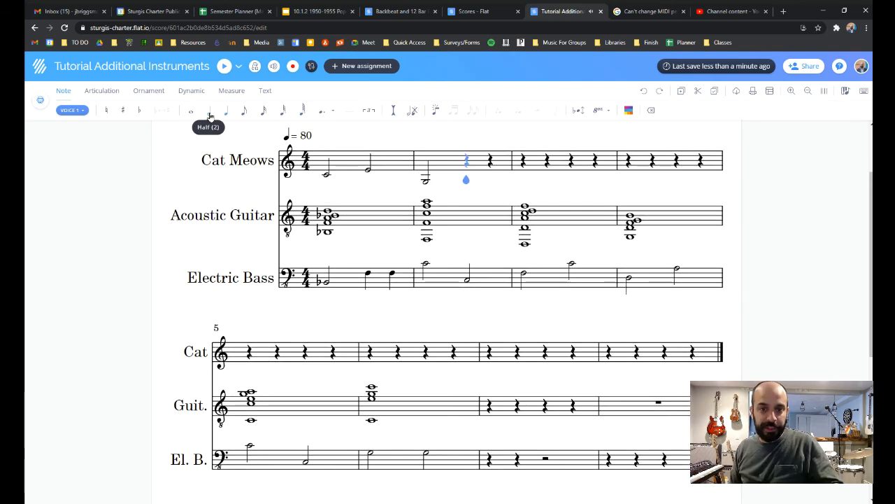
key(BackSpace)
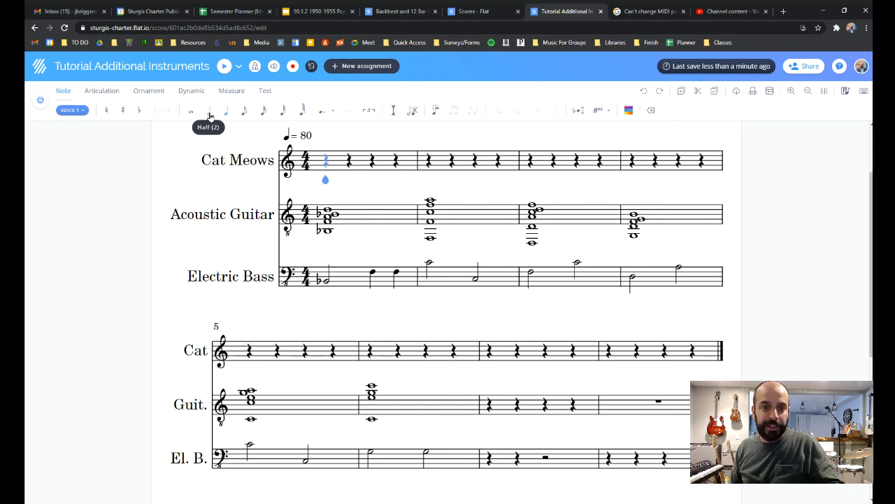
Enter quarter notes B-flat and D and a half note A in measure 1 of the Cat Meows staff
key(b)
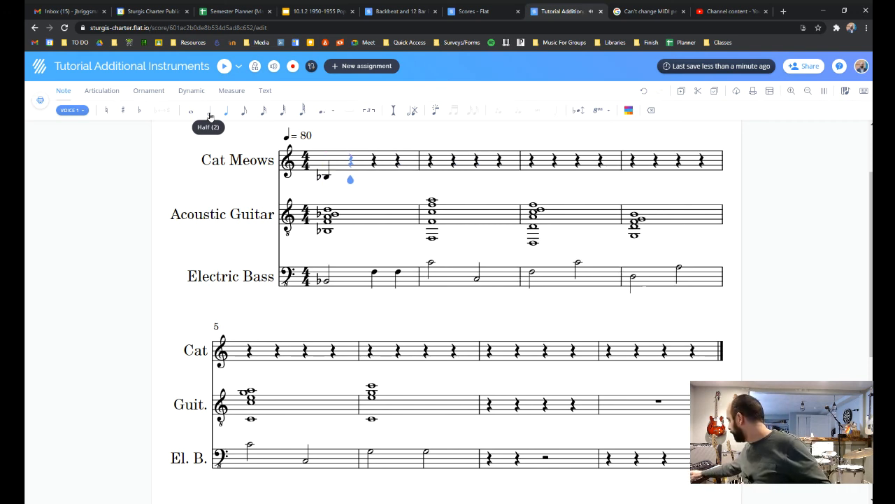
key(d)
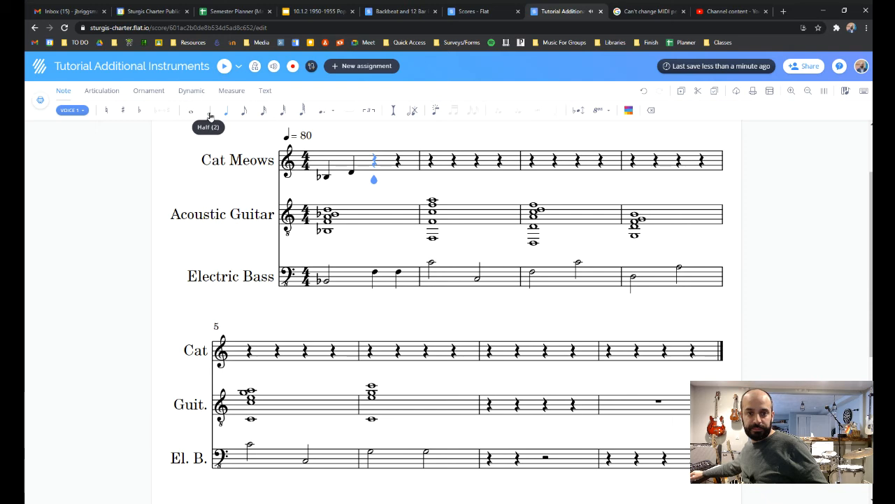
click(210, 114)
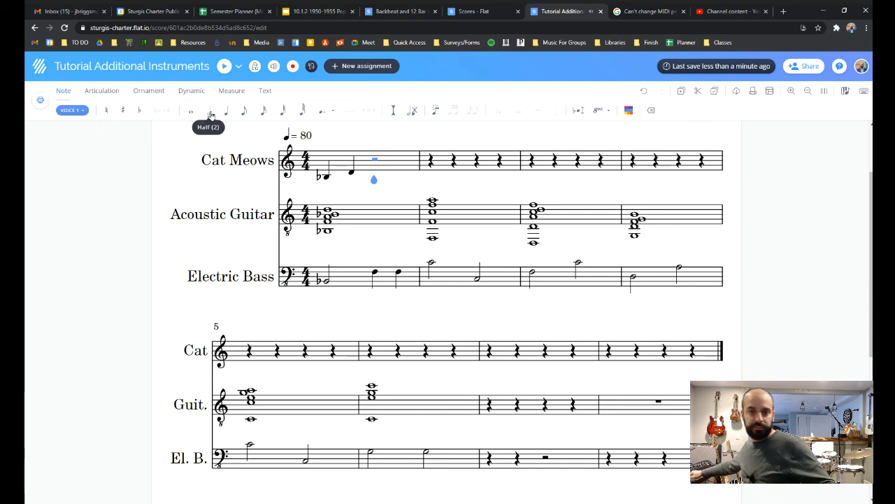
key(a)
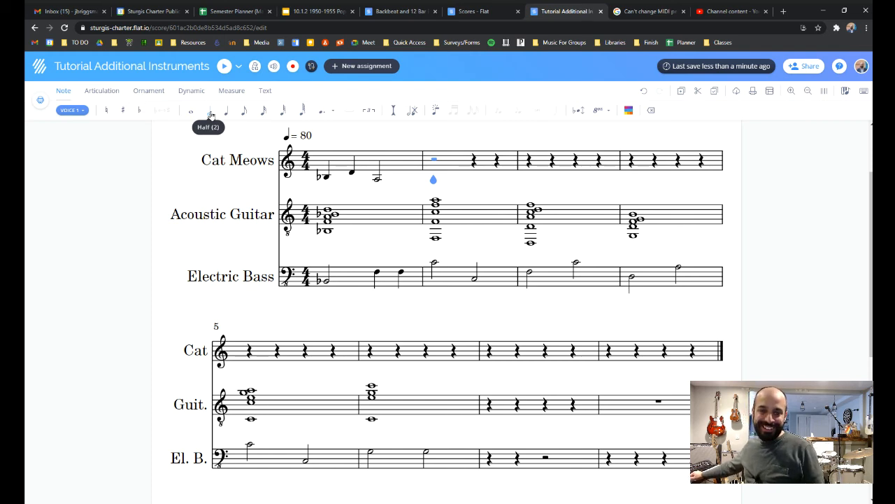
Fill measures 2 and 3 of the Cat Meows staff with half notes A, C, low F and C
key(a)
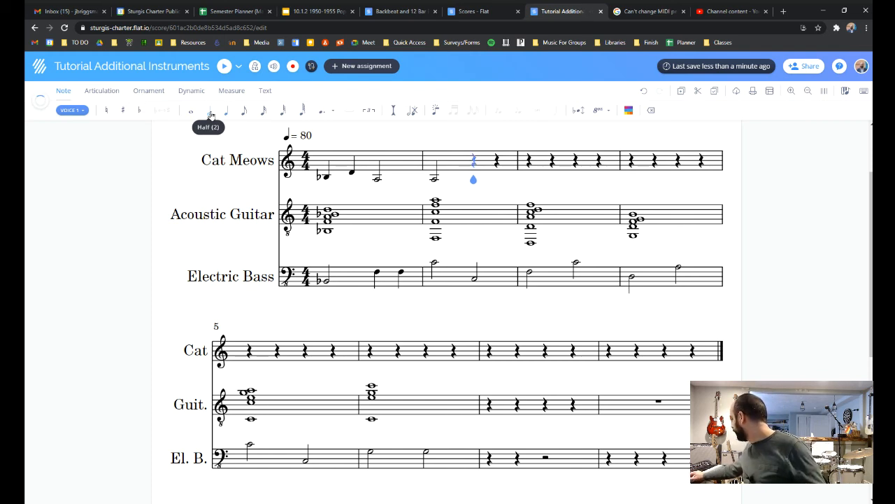
key(c)
key(f)
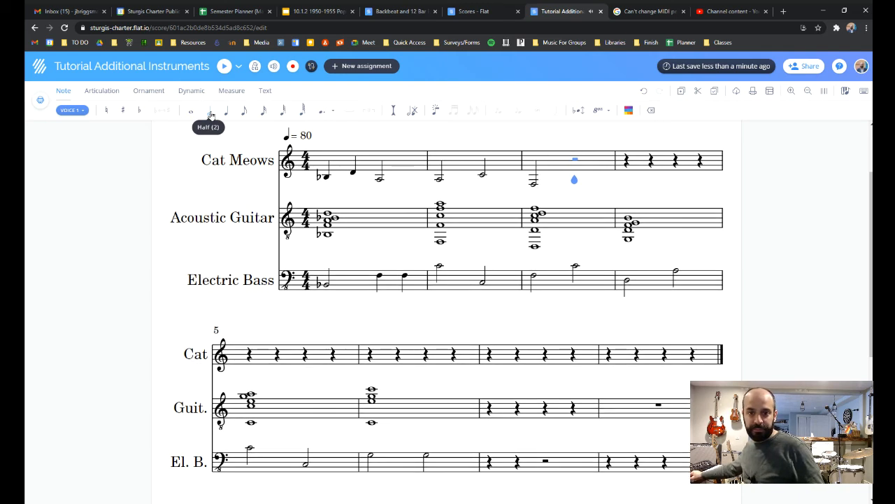
key(c)
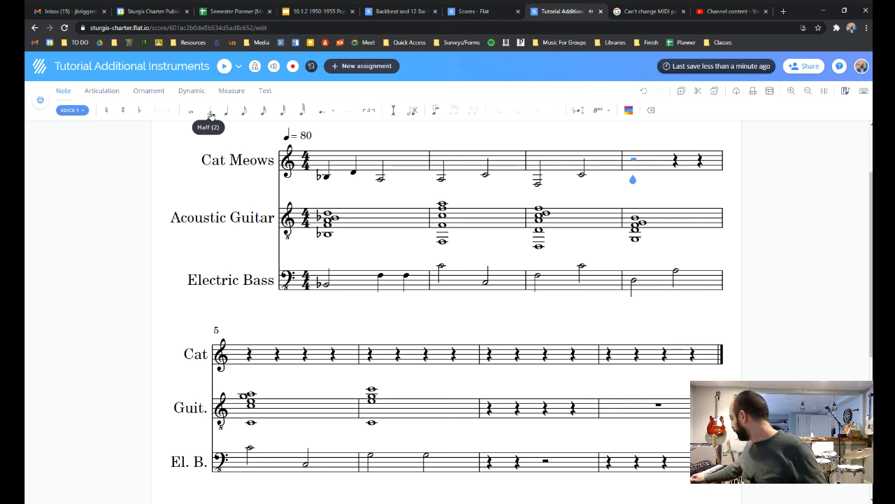
key(c)
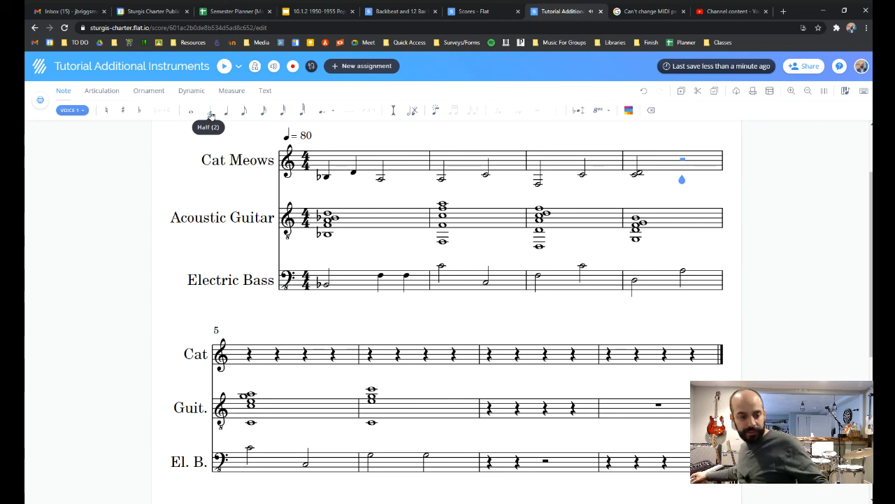
key(ctrl+z)
key(ctrl+z)
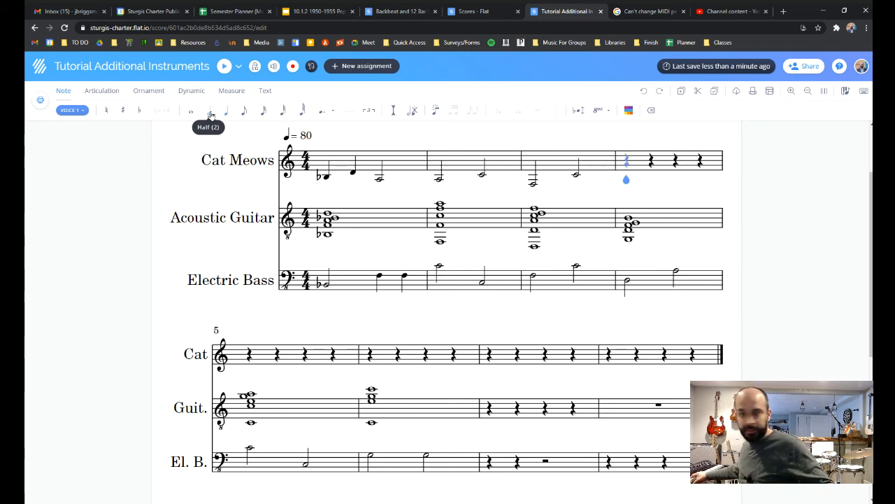
Enter quarter notes D, C, low G and low E in measure 4 of the Cat Meows staff
key(e)
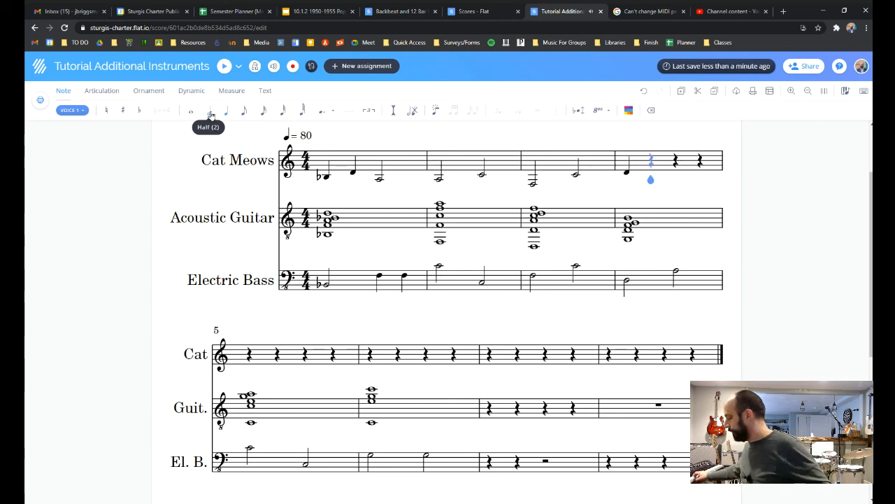
key(c)
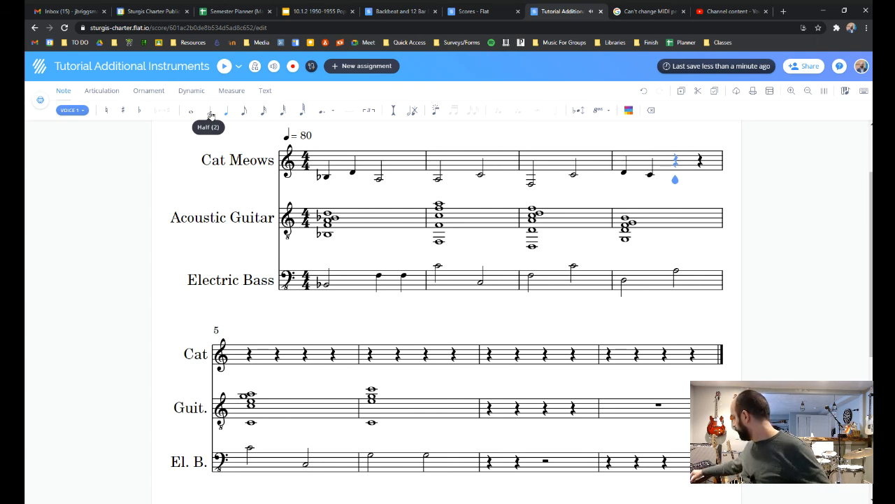
key(a)
key(e)
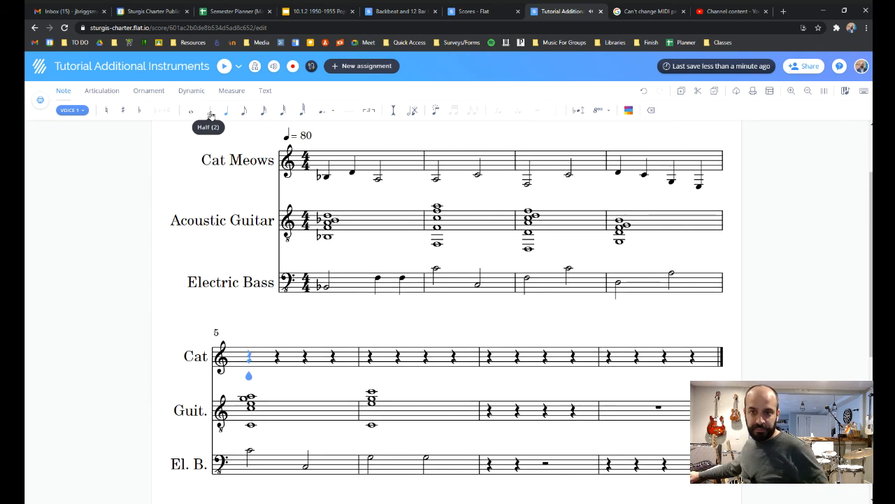
Enter quarter notes G, E, A and low C in Cat Meows measure 5 and another low C starting measure 6
key(g)
key(f)
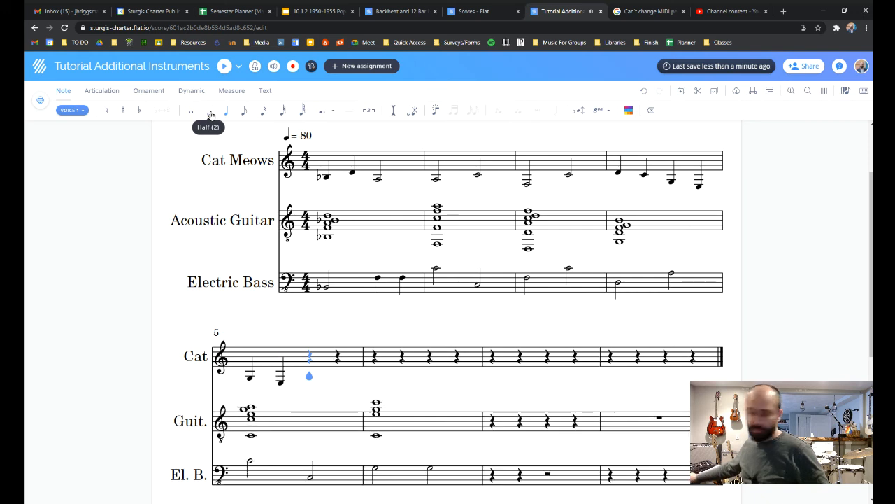
key(a)
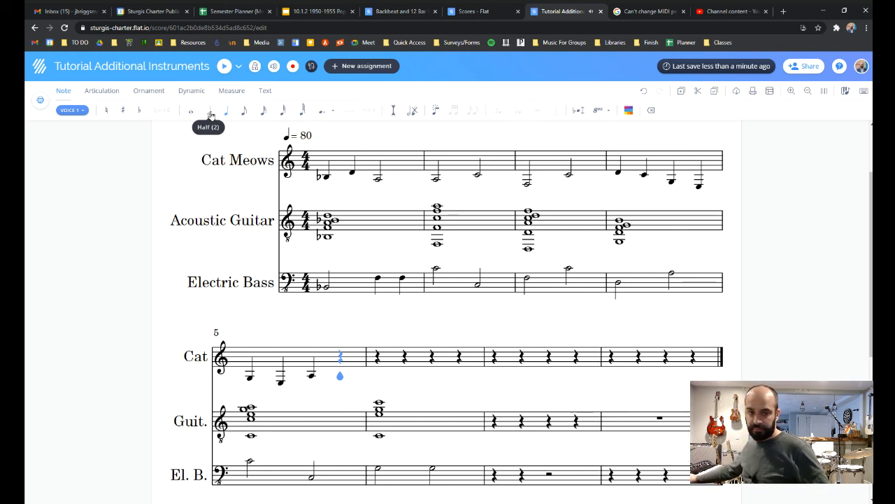
key(e)
key(f)
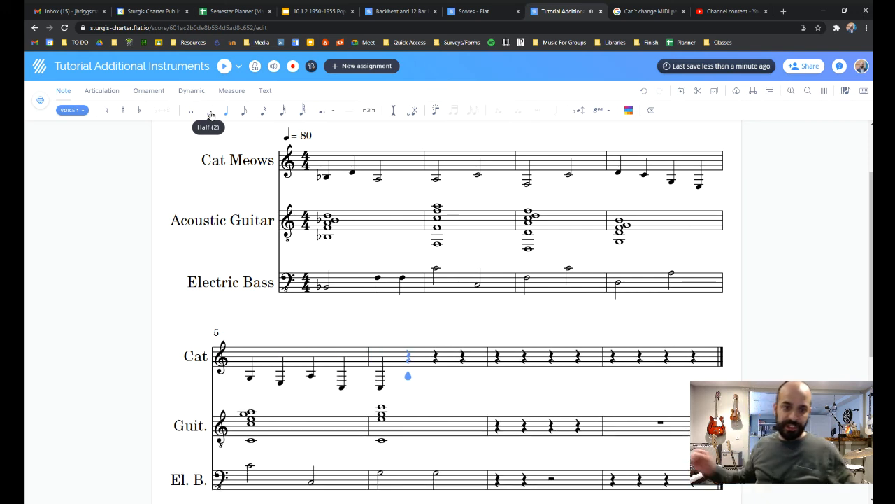
Play back the score from the first Cat Meows note through measure 6 and stop playback
click(325, 175)
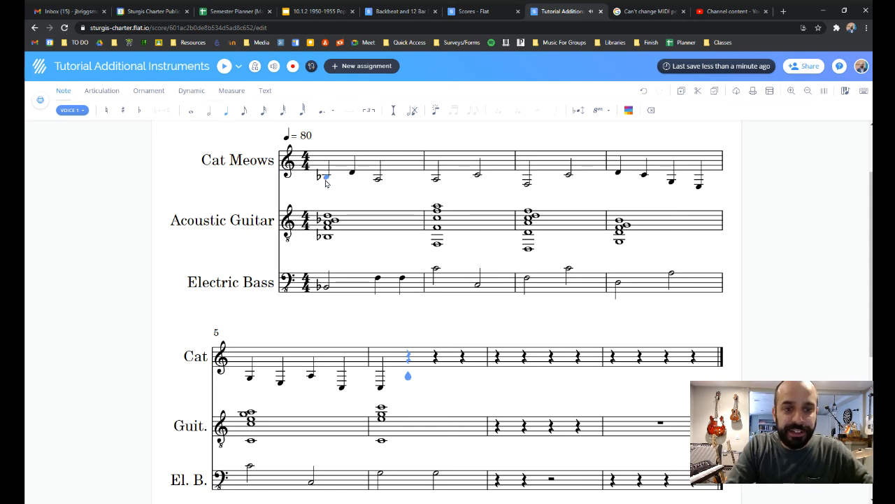
click(223, 65)
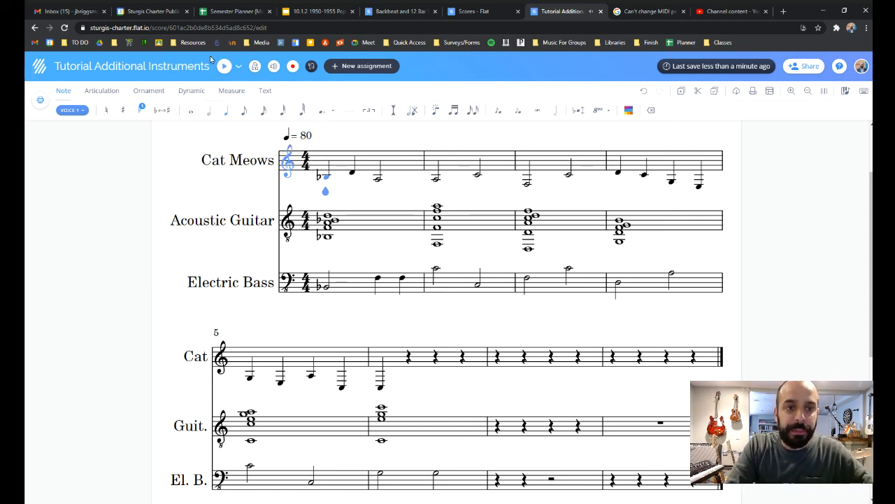
click(224, 66)
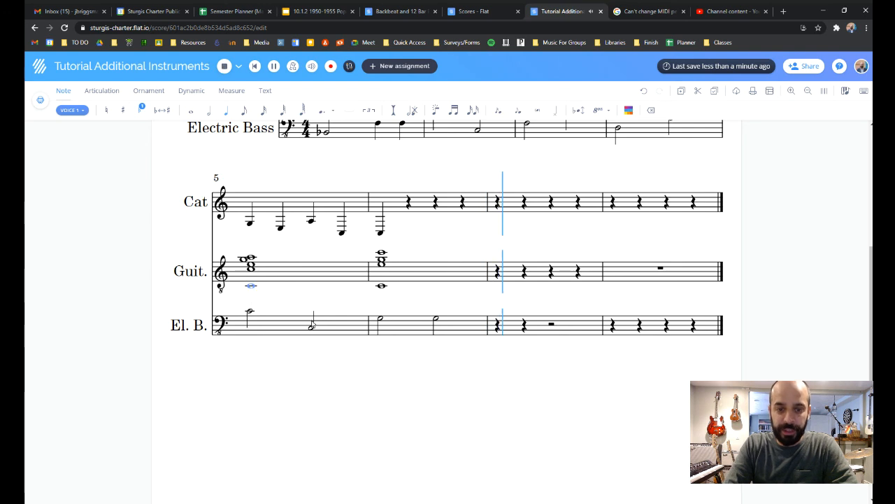
key(space)
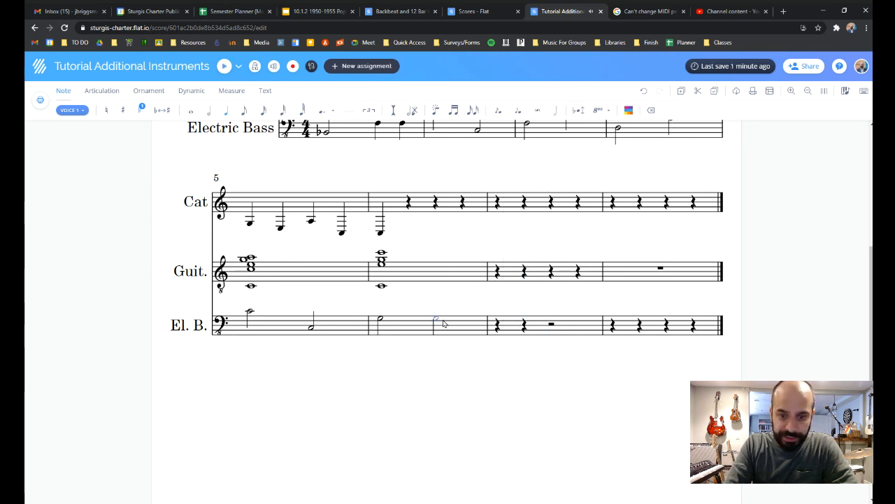
Lower the second Electric Bass half note in measure 6 to C
click(433, 319)
drag(432, 331, 431, 327)
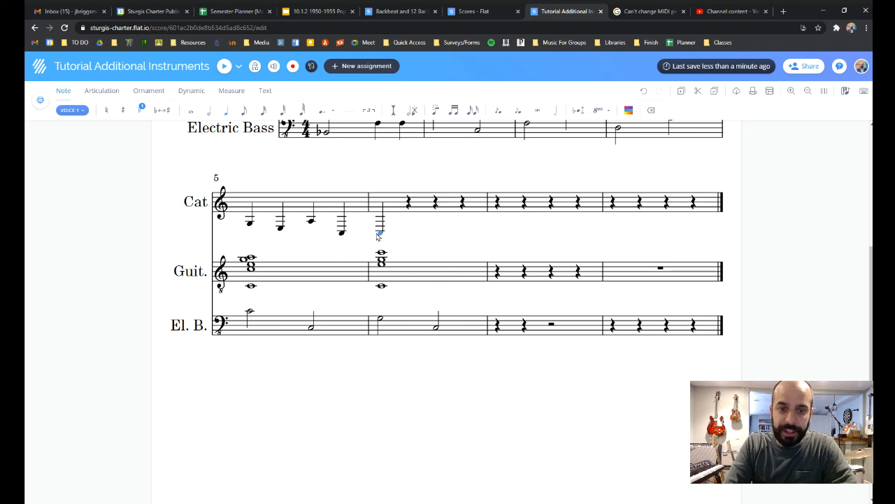
Play back the ending from the Cat Meows note in measure 6, stop it and return to the score's beginning
click(219, 66)
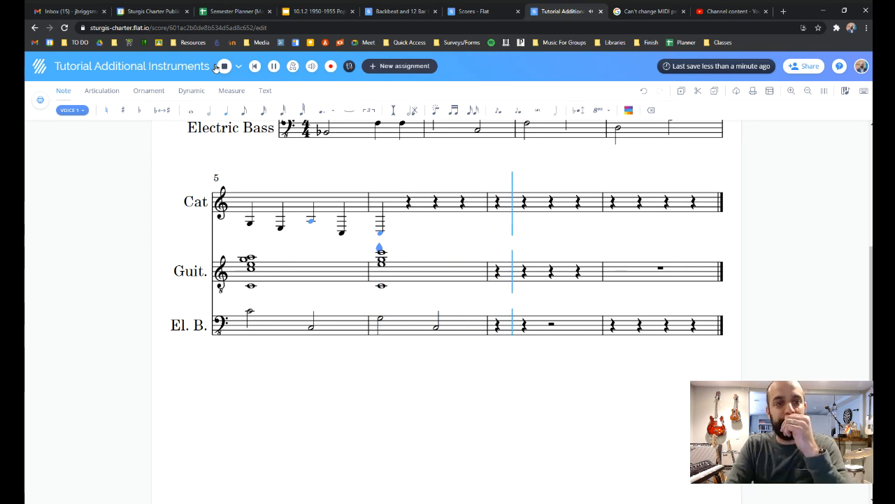
click(222, 66)
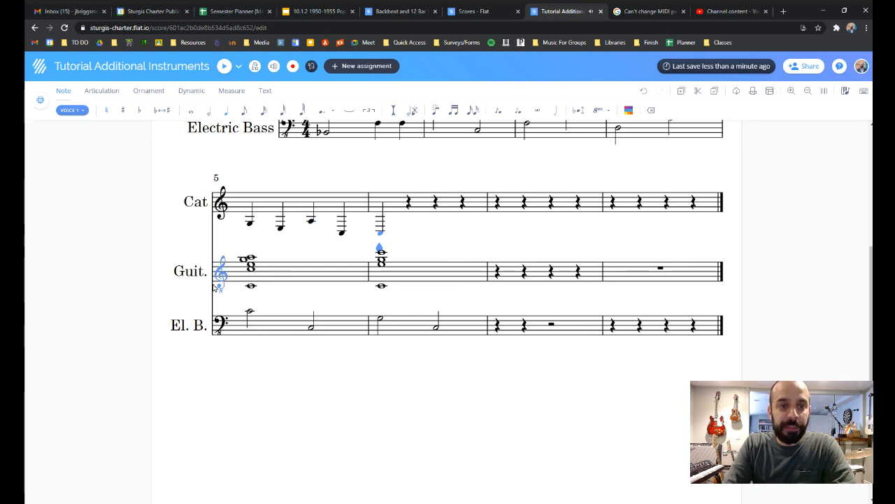
scroll(214, 287, up, 5)
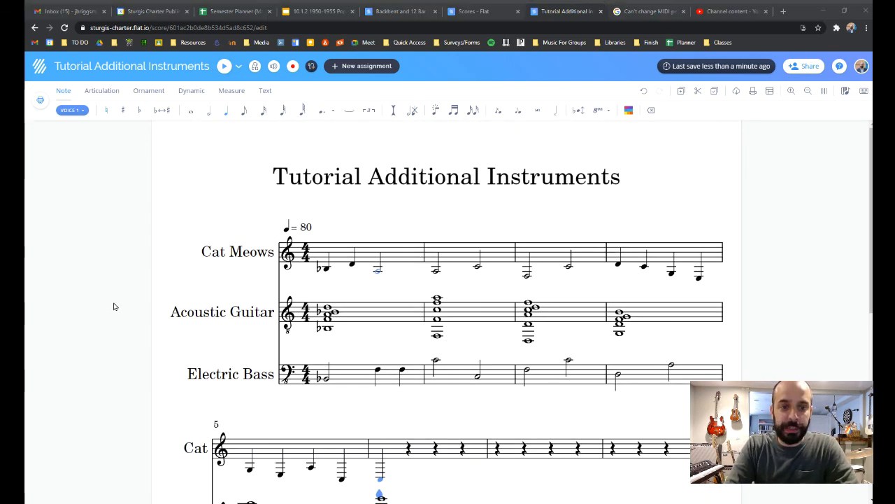
click(157, 269)
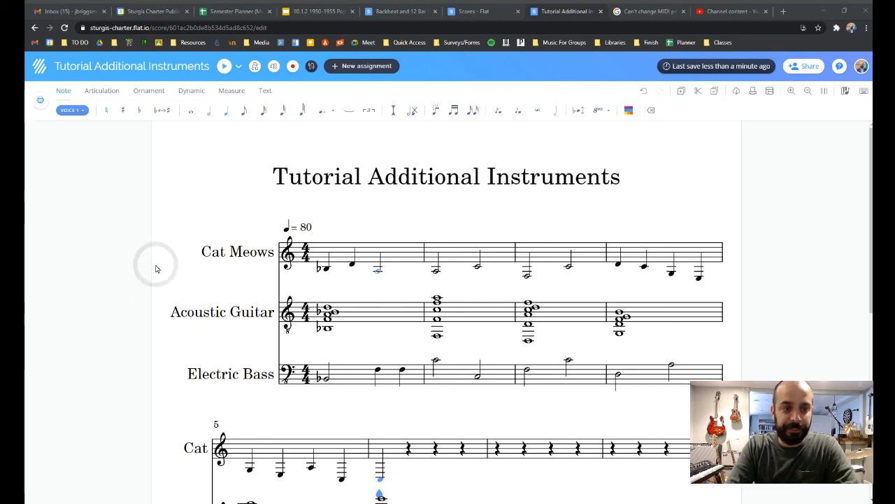